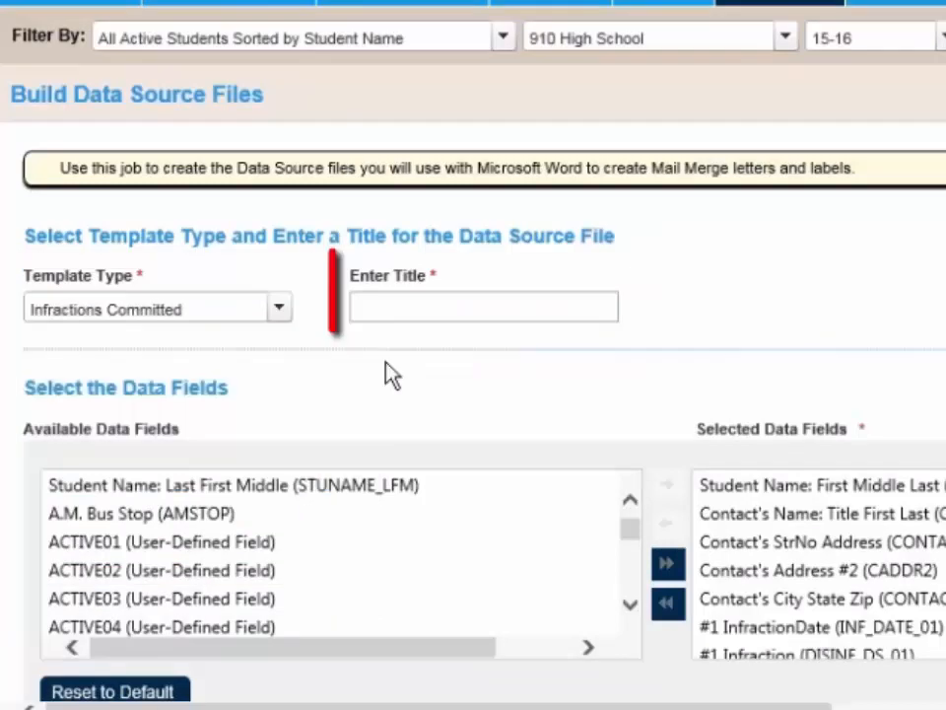
Step: Title the Infractions Committed data source file DisciplineLetter
left_click(396, 310)
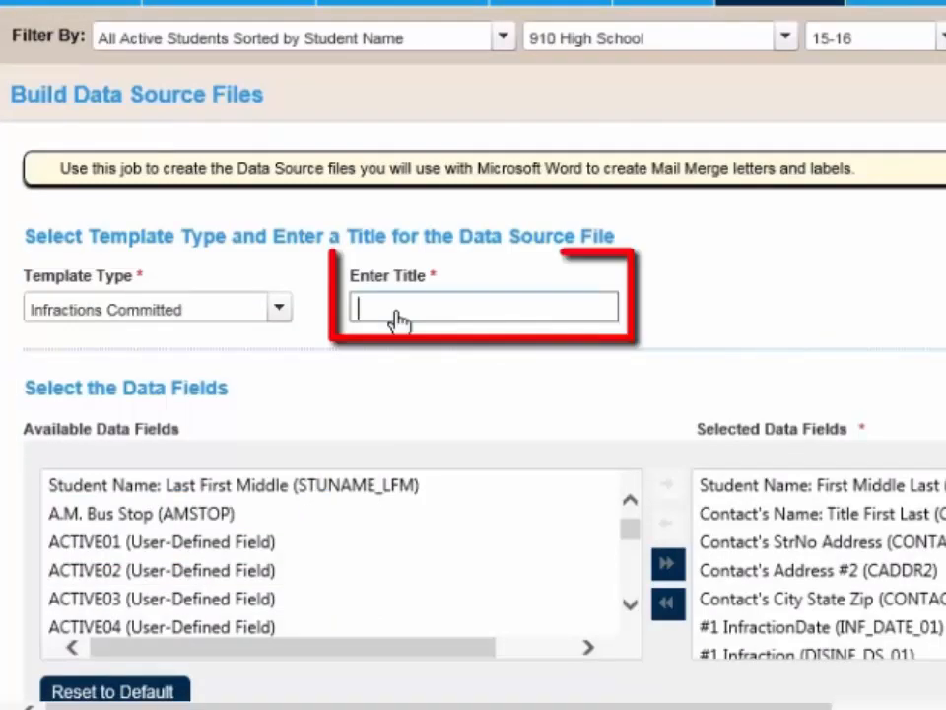
type("Discipline")
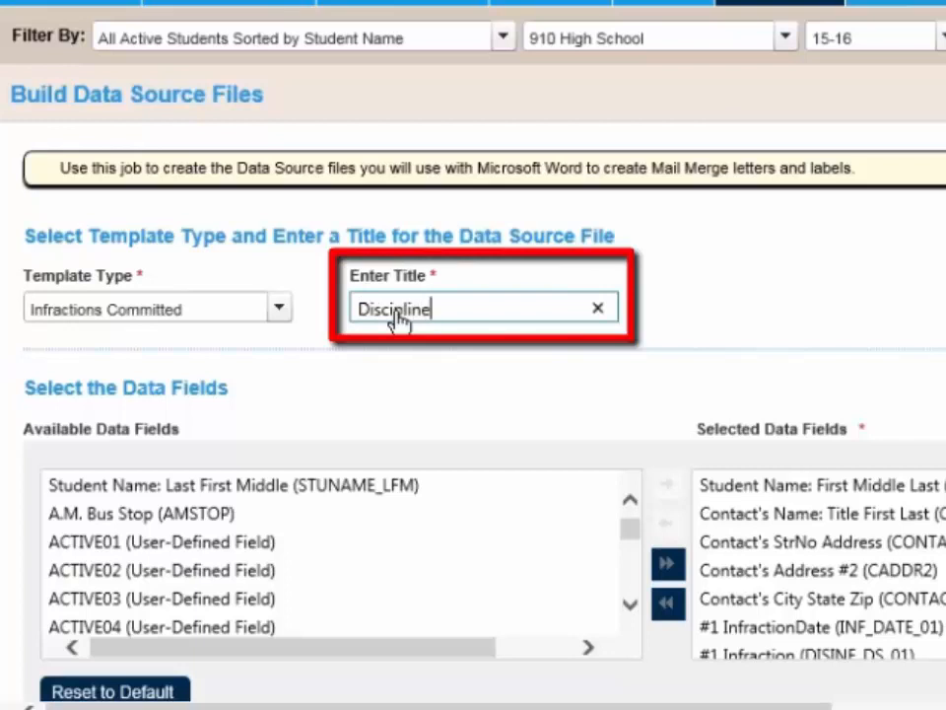
type("Letter")
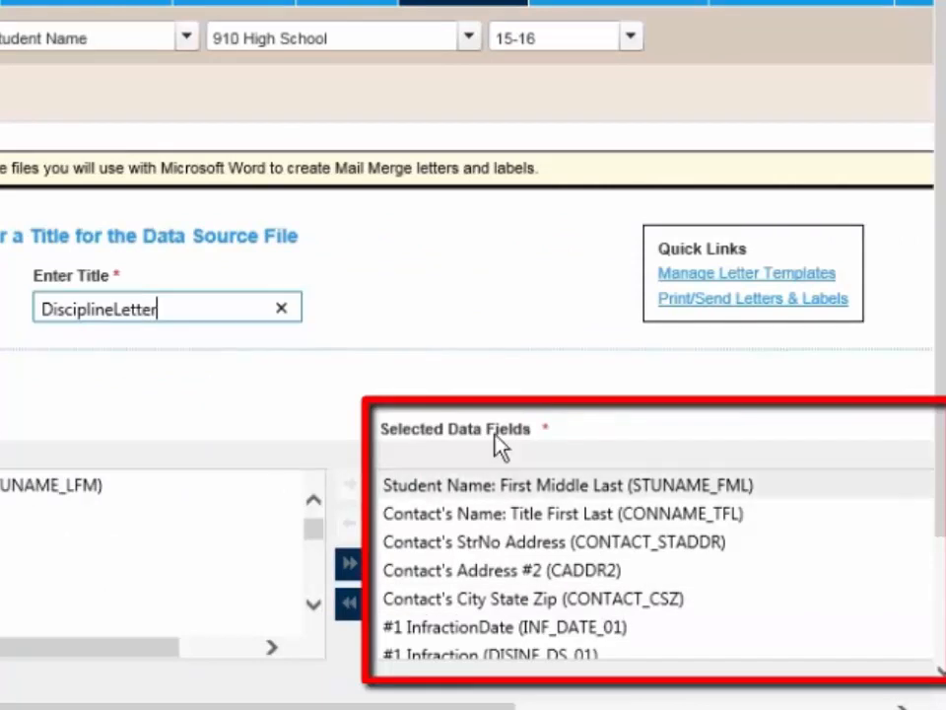
Step: Examine the default selected data fields and the available data fields for the discipline letter's data source
left_click(517, 571)
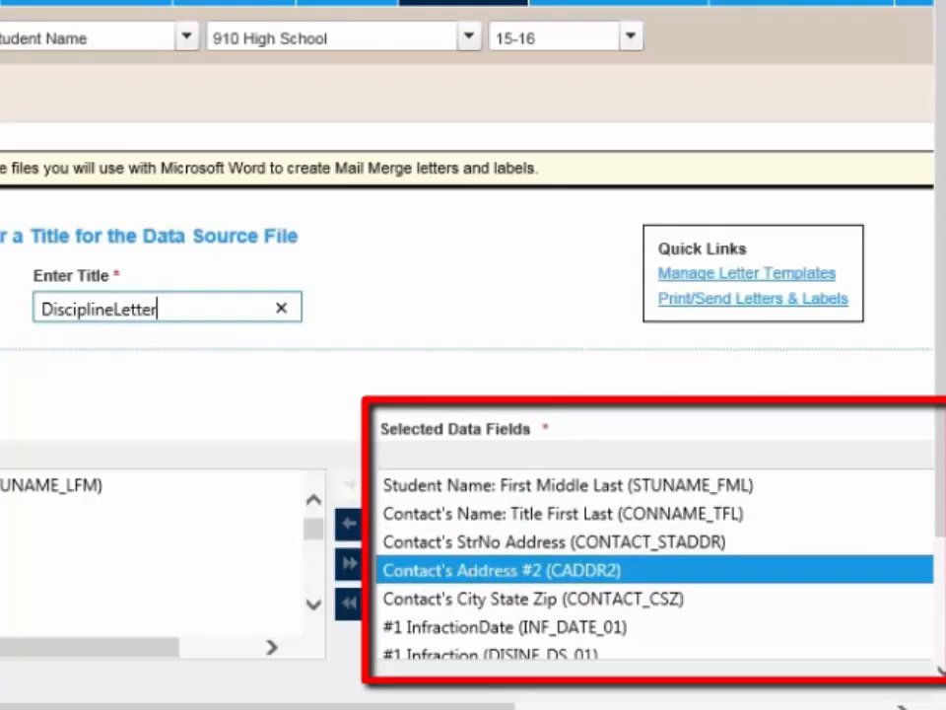
scroll(655, 572, "down", 1)
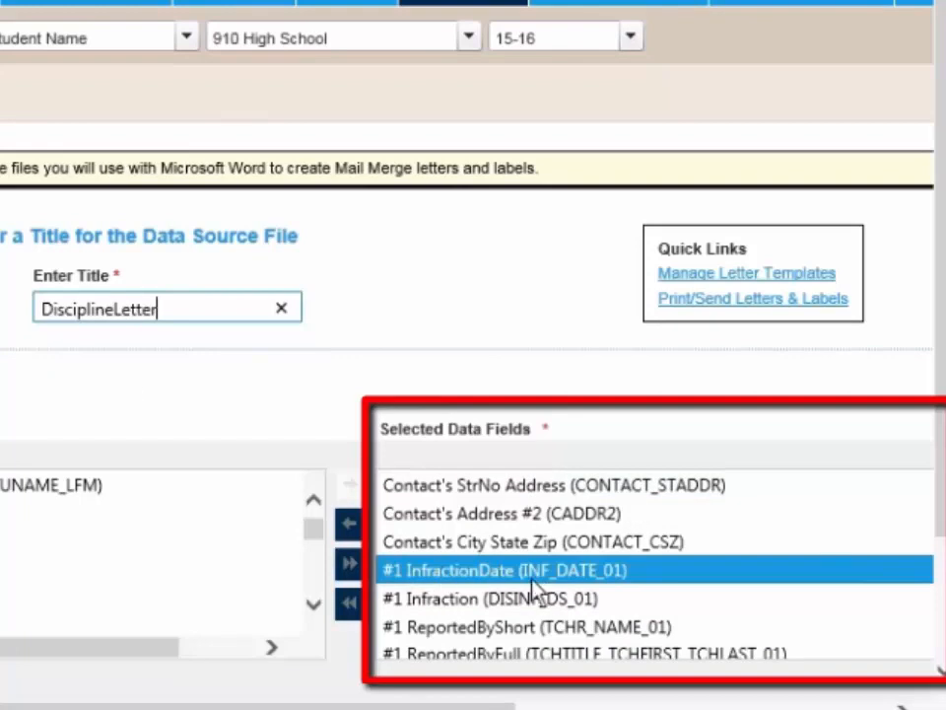
left_click(549, 631)
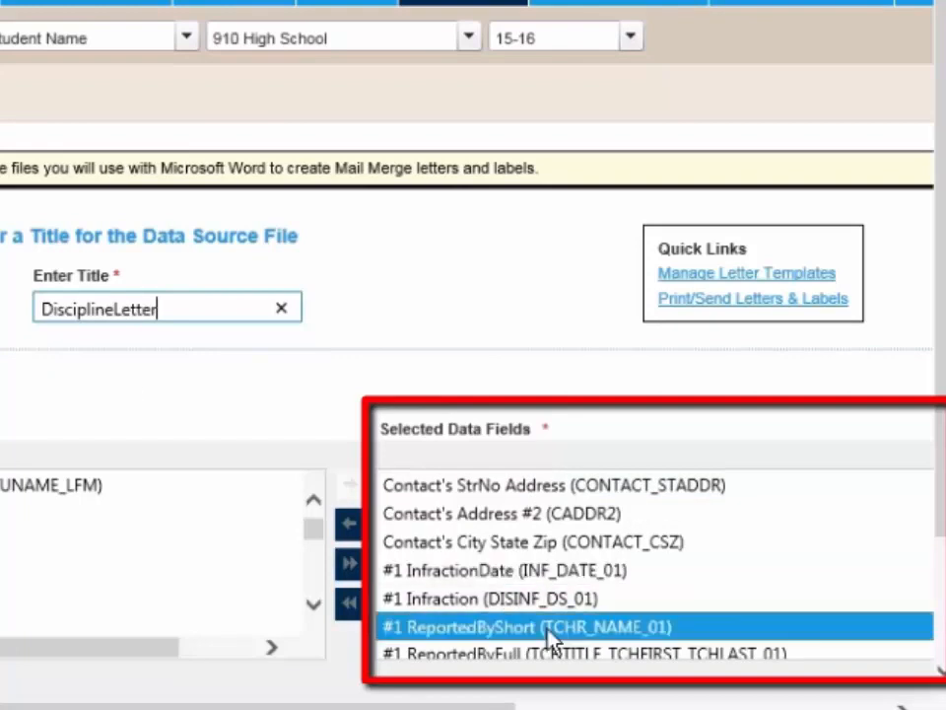
scroll(552, 639, "down", 2)
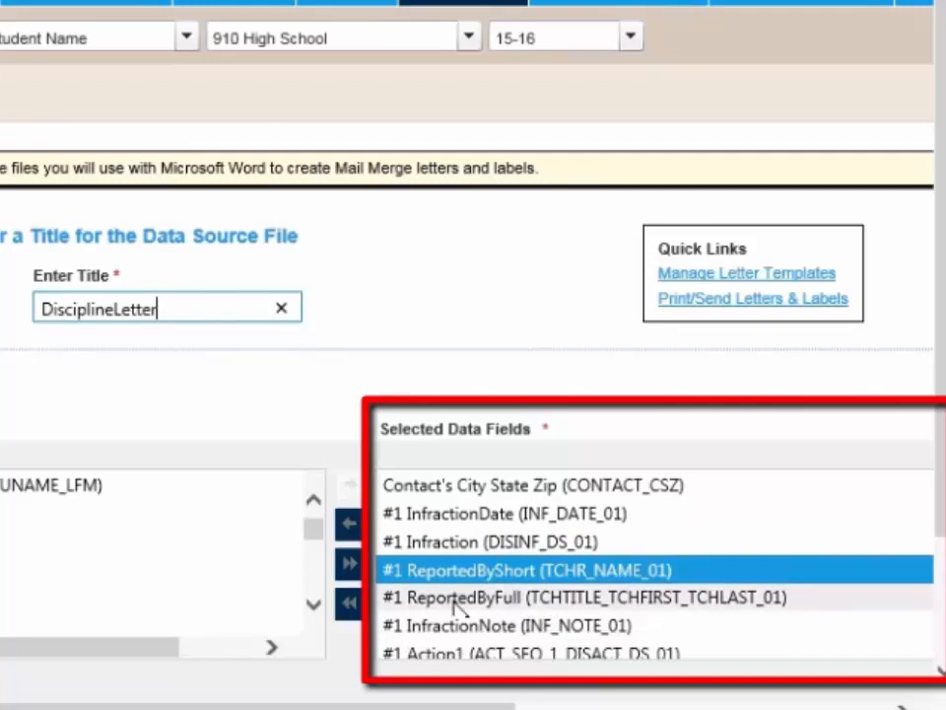
scroll(498, 613, "down", 5)
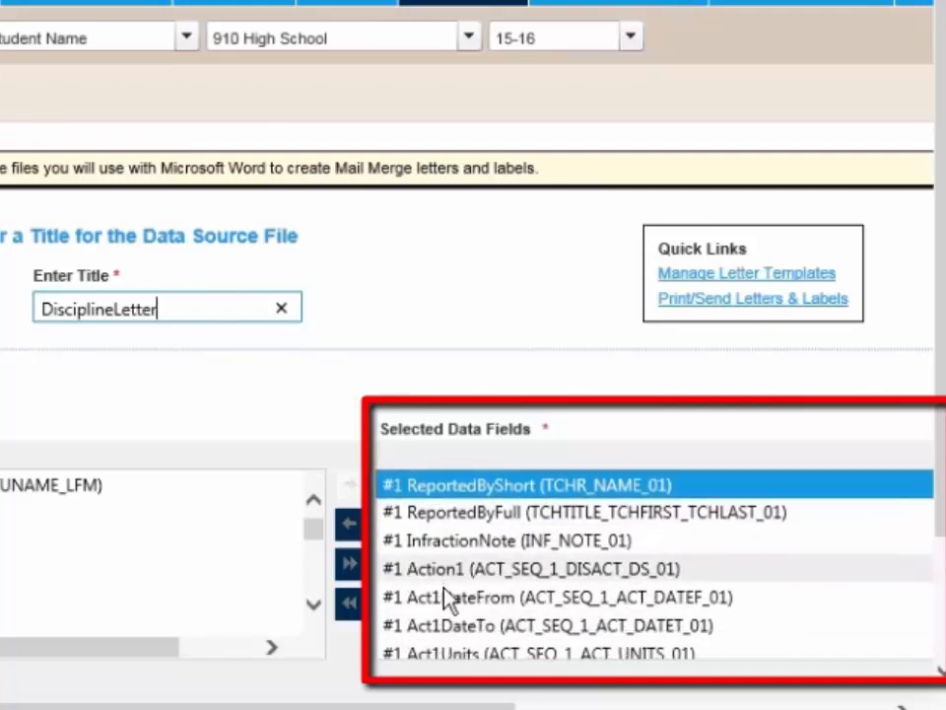
scroll(447, 611, "down", 8)
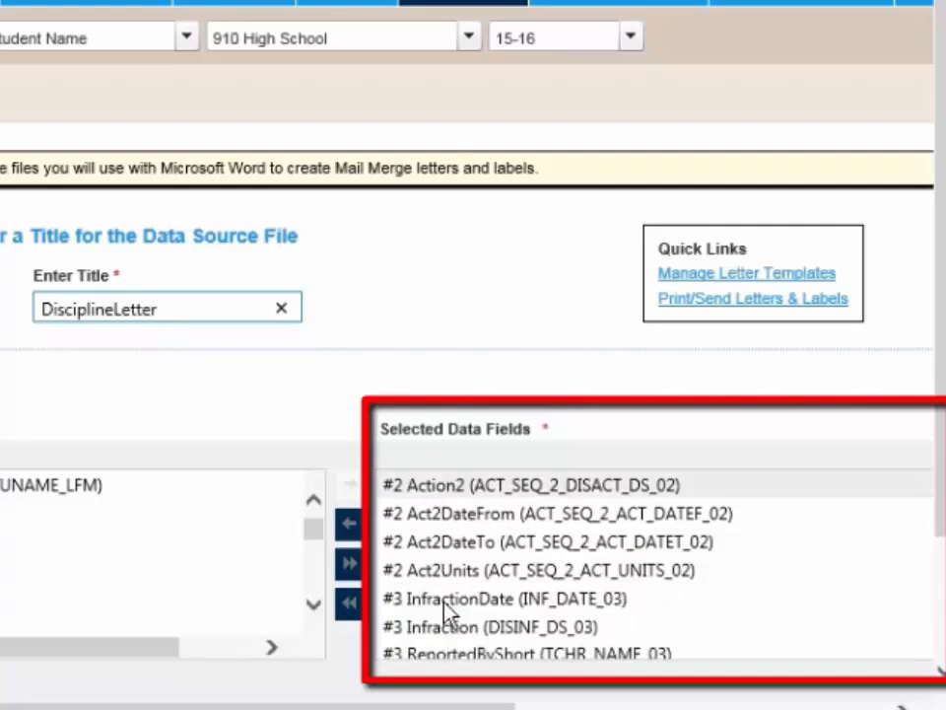
scroll(445, 610, "down", 9)
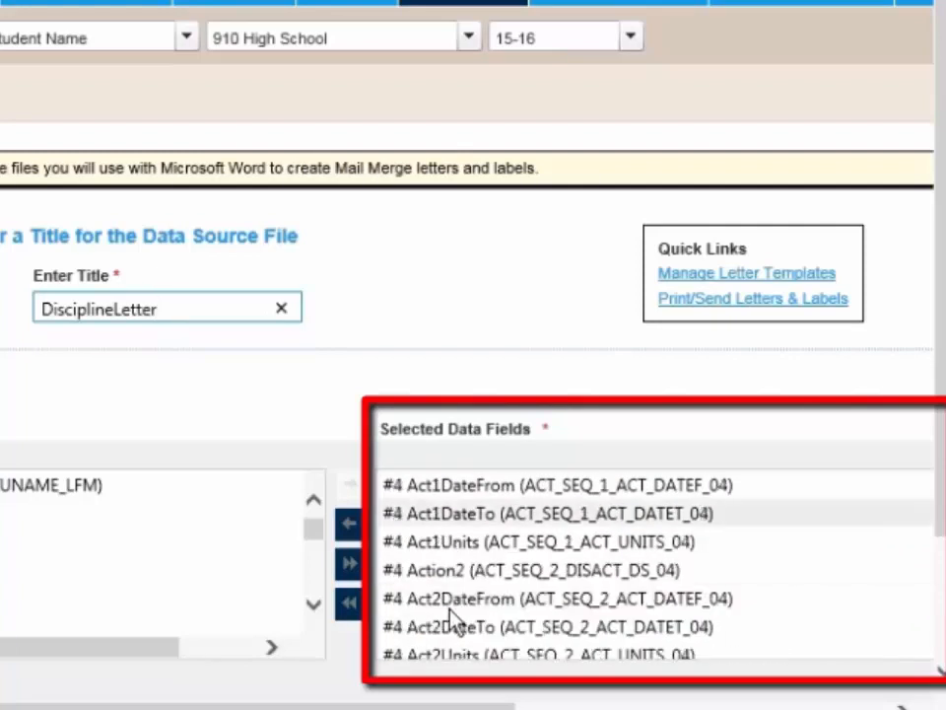
scroll(455, 624, "down", 8)
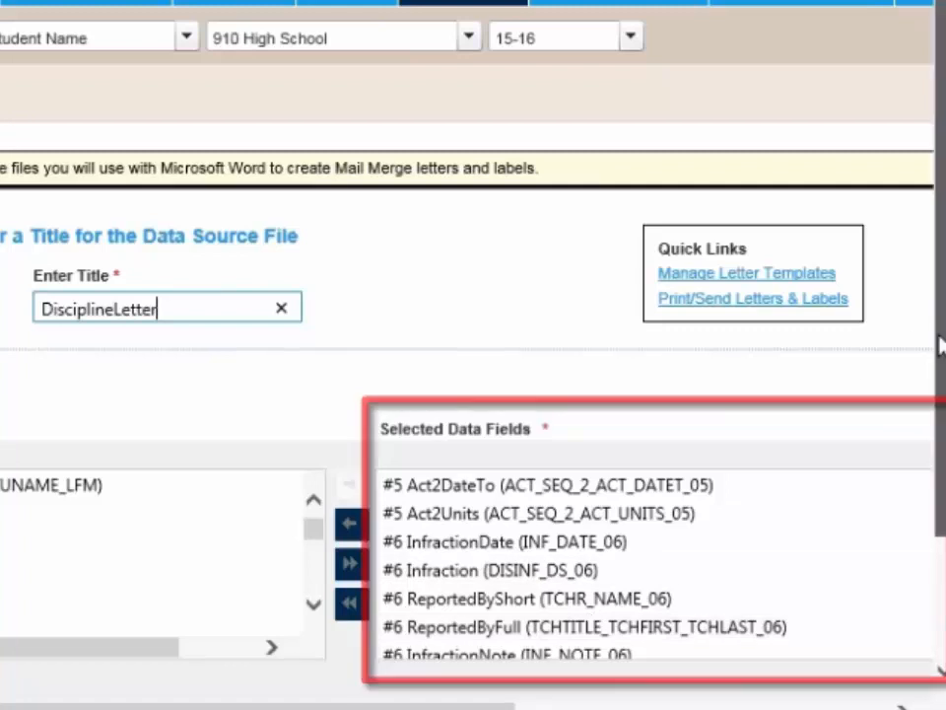
left_click_drag(942, 339, 941, 478)
left_click(638, 447)
scroll(512, 428, "down", 2)
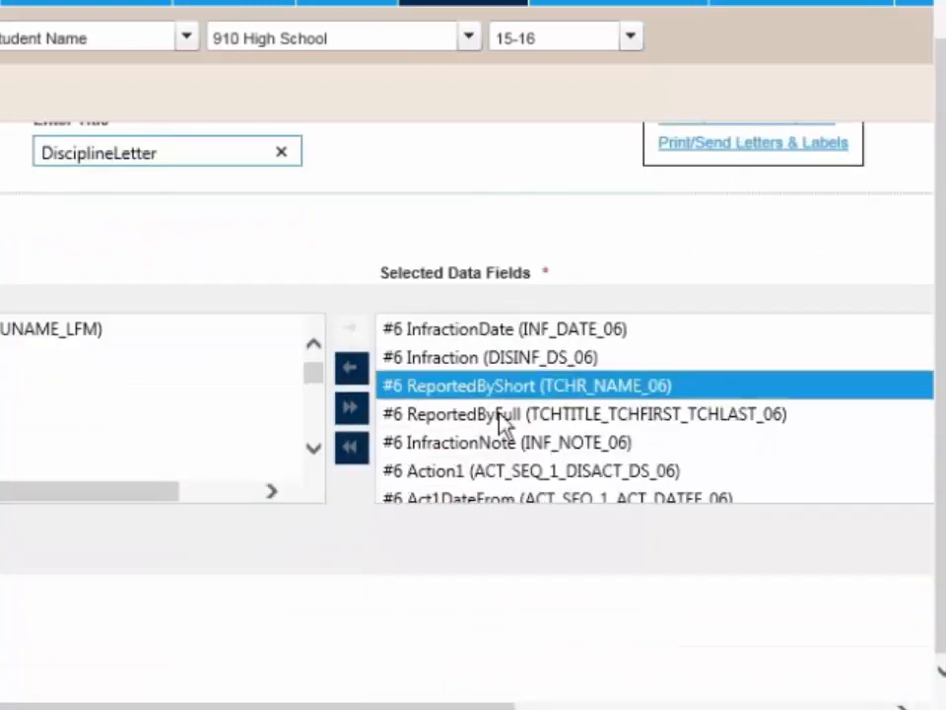
scroll(507, 453, "down", 2)
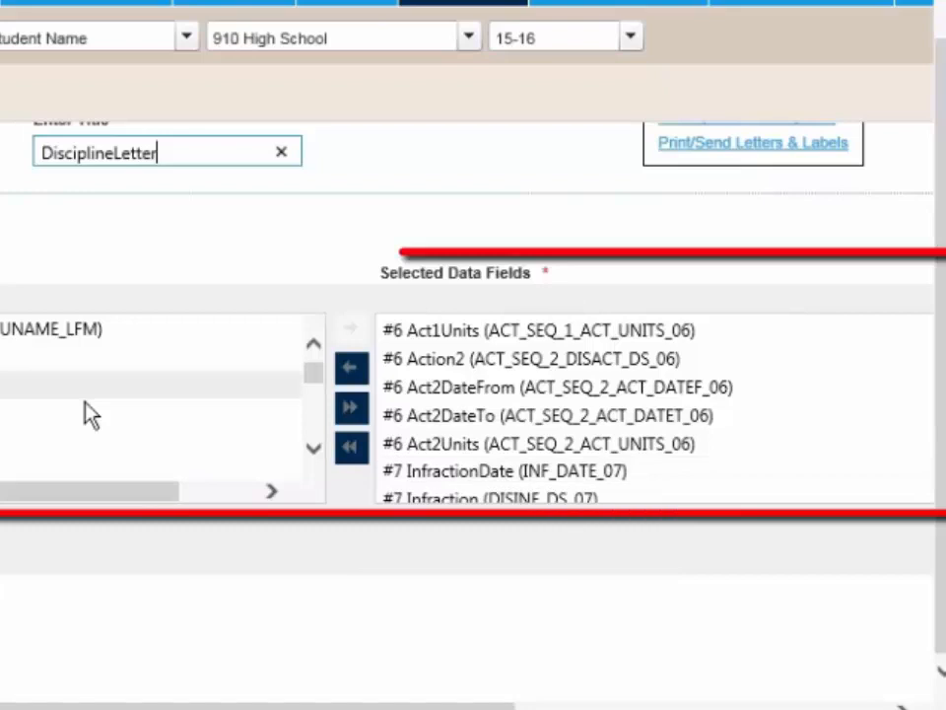
left_click(215, 389)
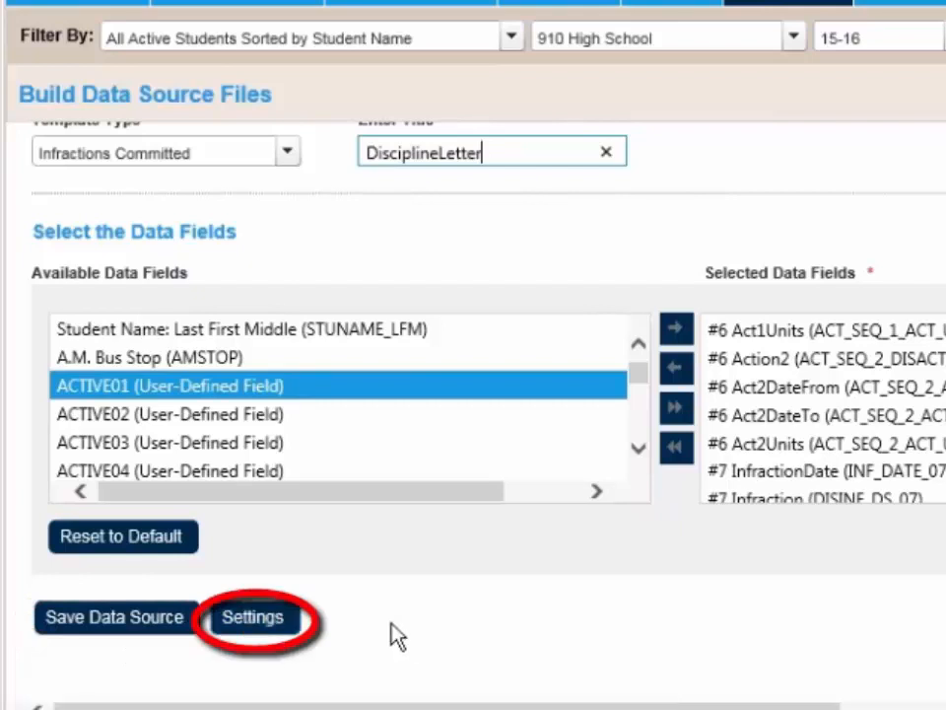
Step: Save the data source as DisciplineLetter.csv and open the folder containing the downloaded file
left_click(108, 621)
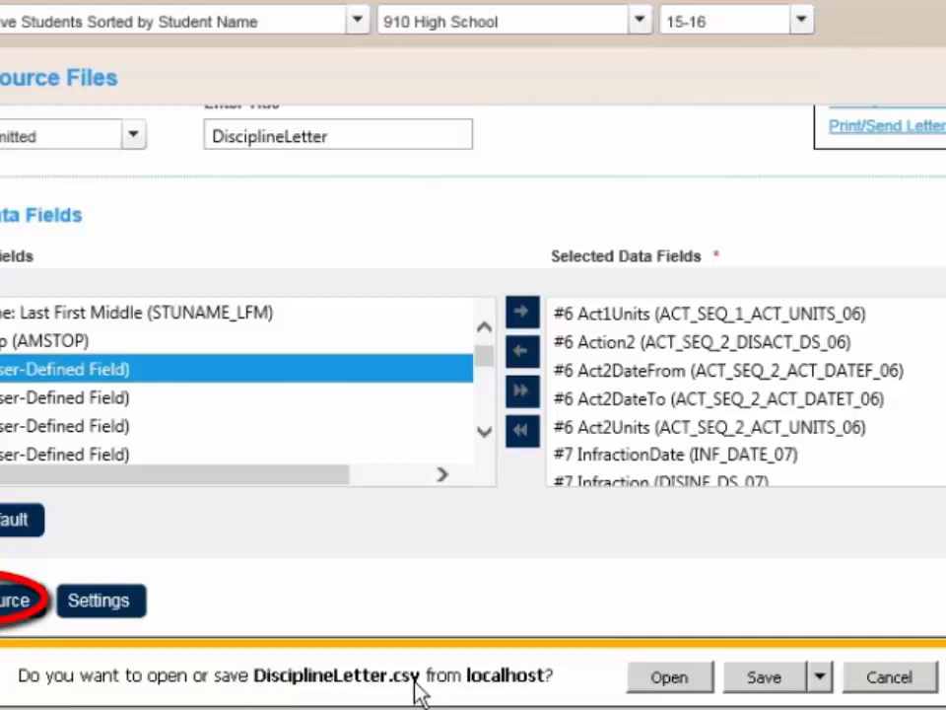
left_click(774, 678)
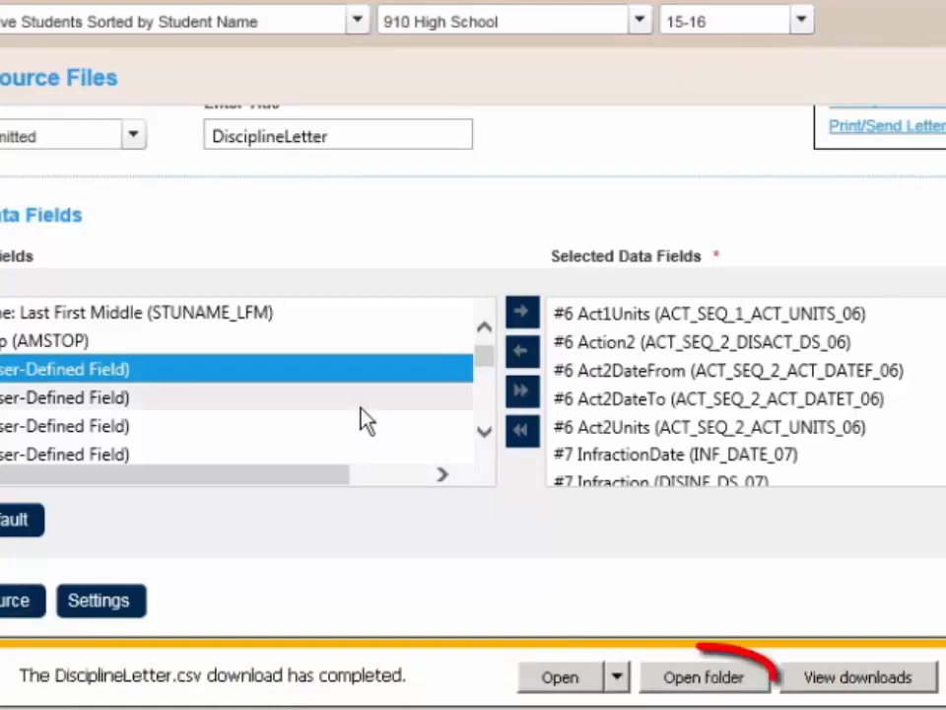
left_click(718, 690)
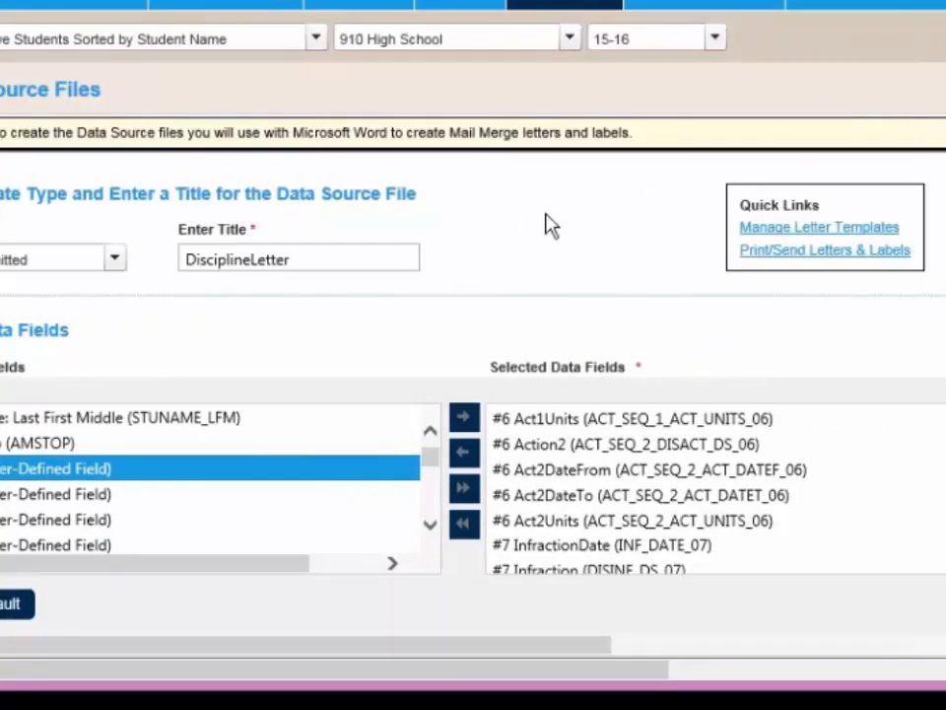
Step: Open the DisciplineLetter.doc template in Word, declining to run the SQL command that loads InfractionDiscipline.csv
mouse_move(877, 4)
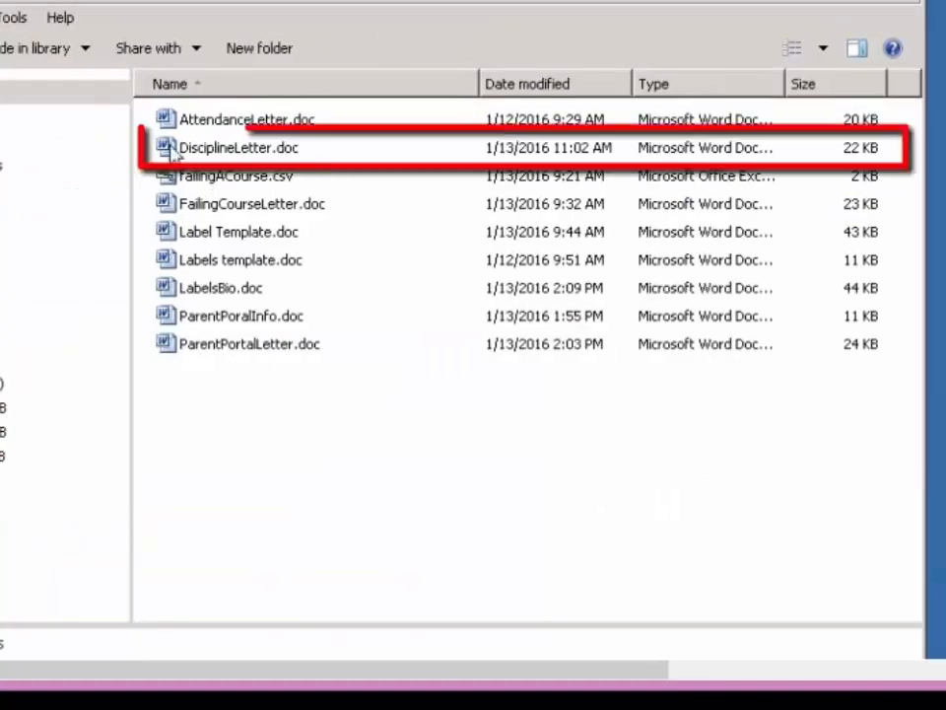
left_click(188, 150)
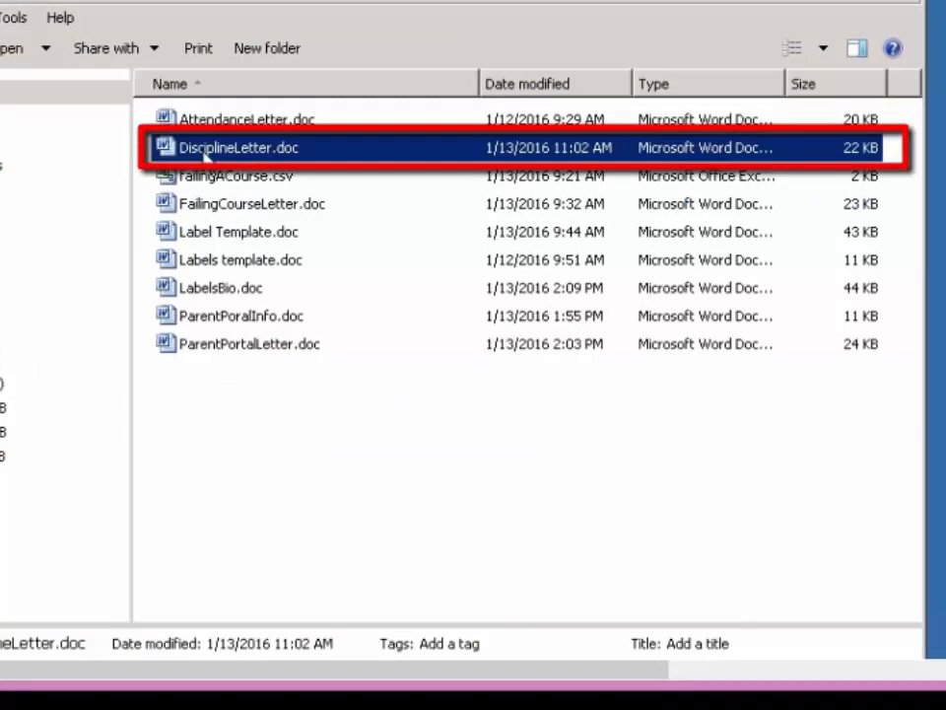
double_click(207, 153)
left_click_drag(591, 185, 419, 172)
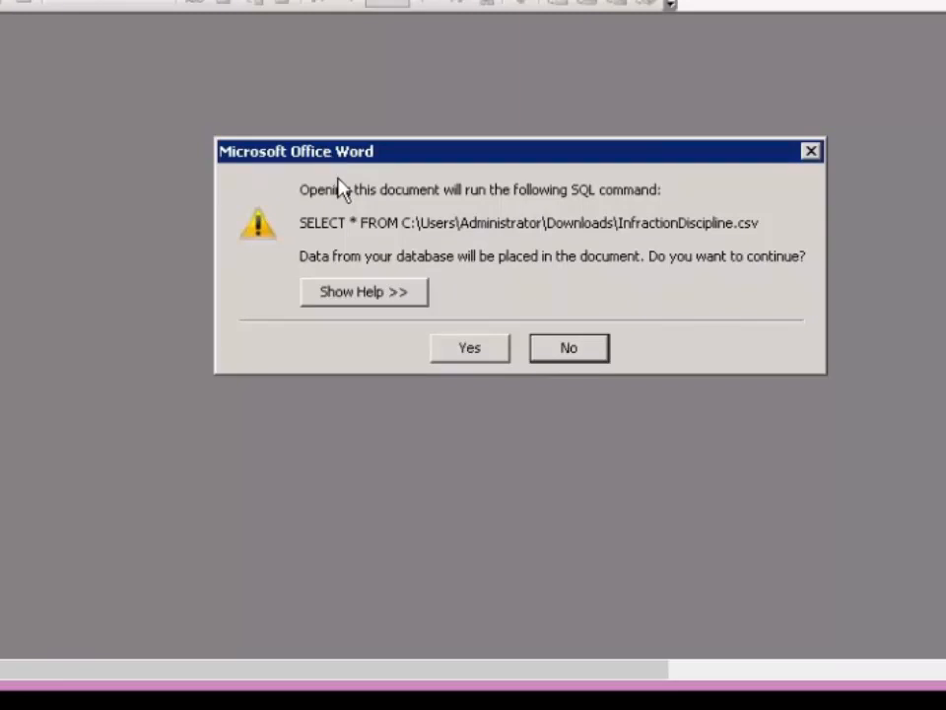
left_click(572, 349)
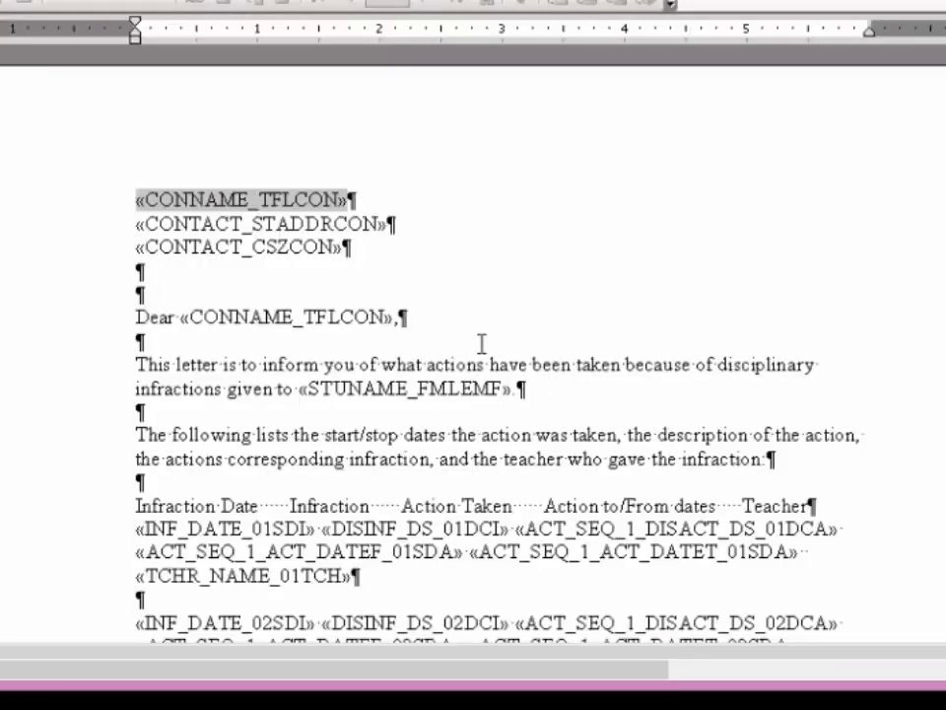
Step: Attach DisciplineLetter.csv from the Downloads folder as the letter's mail merge data source
left_click(184, 224)
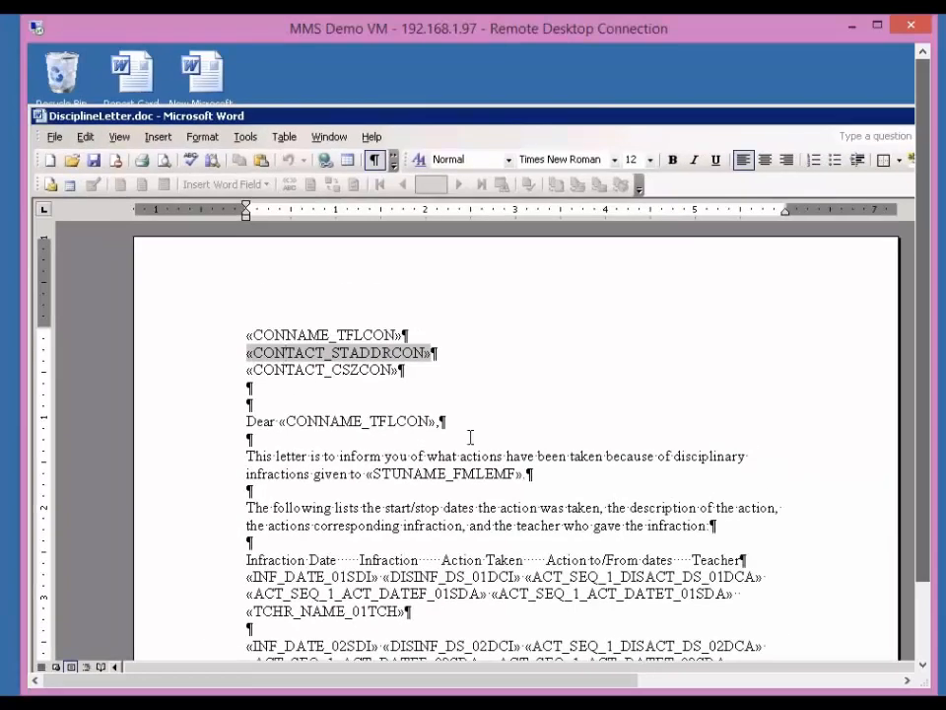
left_click(411, 433)
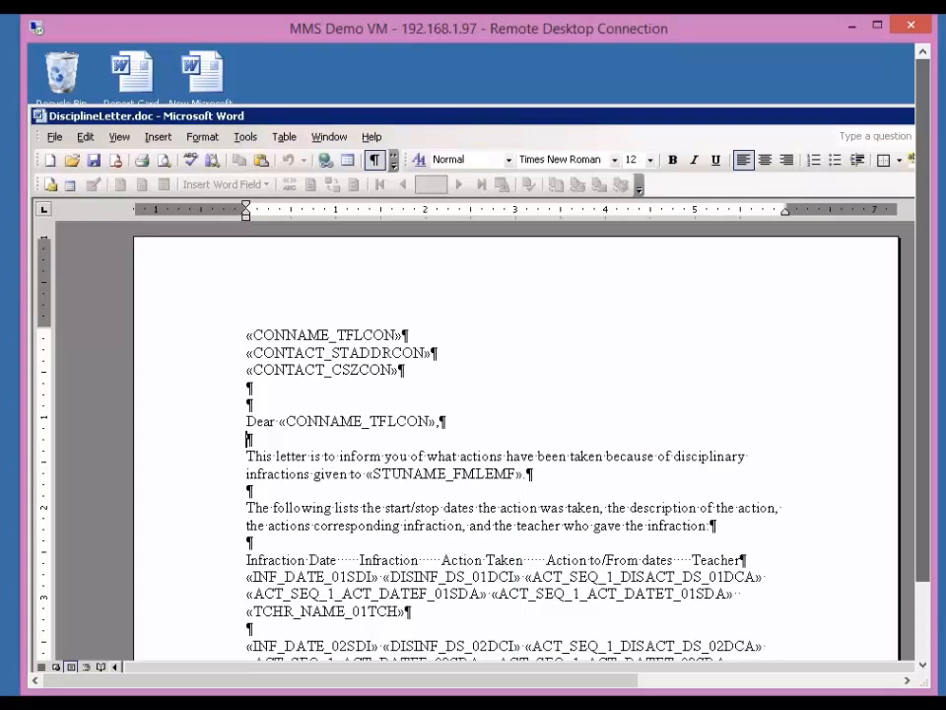
scroll(411, 433, "down", 1)
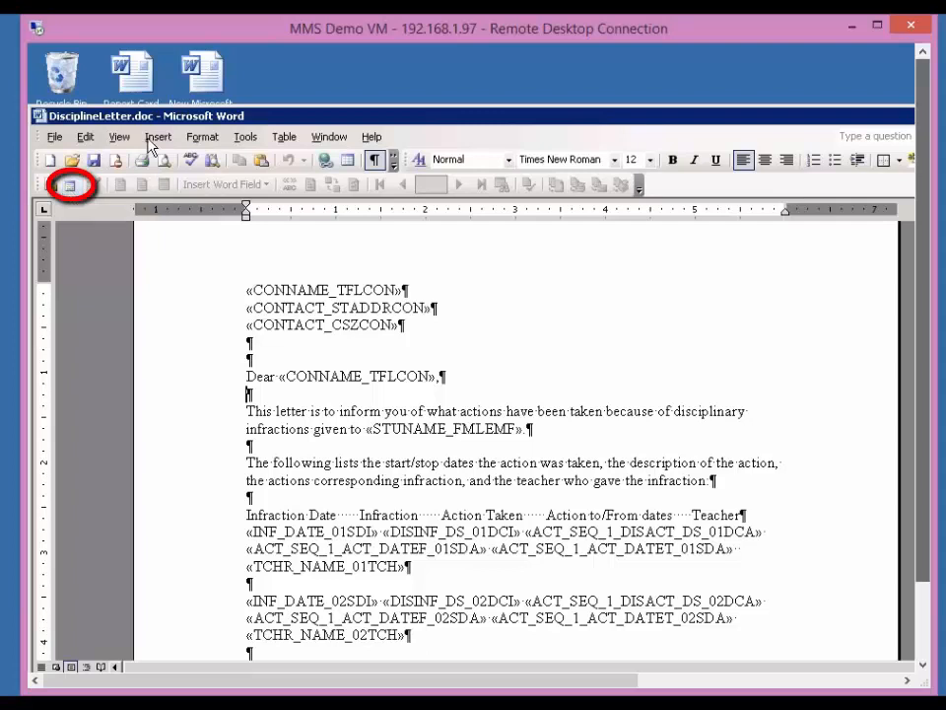
left_click(69, 187)
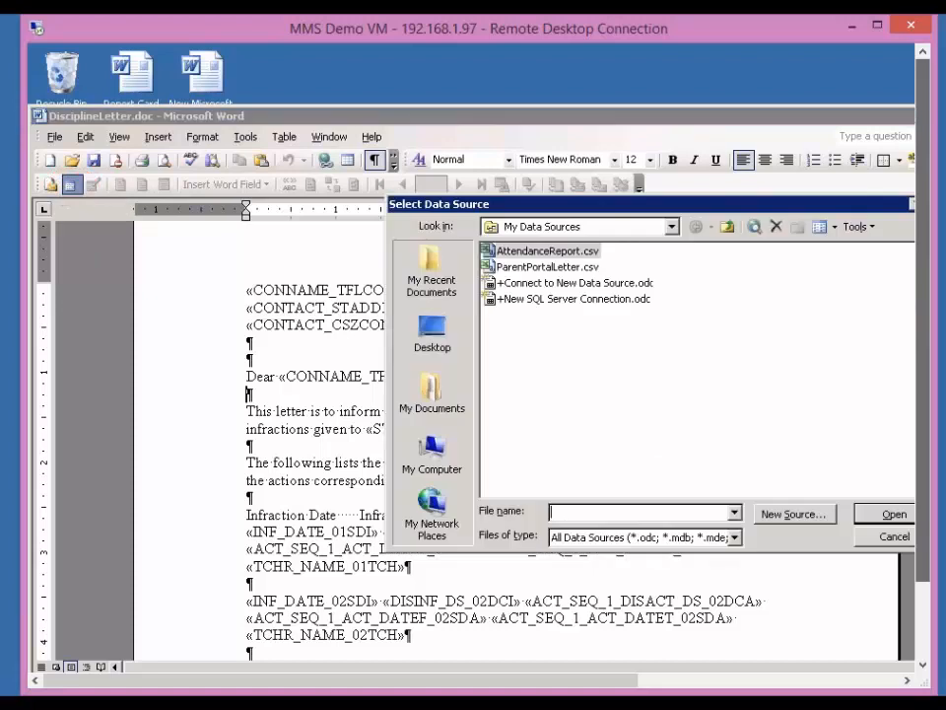
left_click_drag(416, 205, 273, 215)
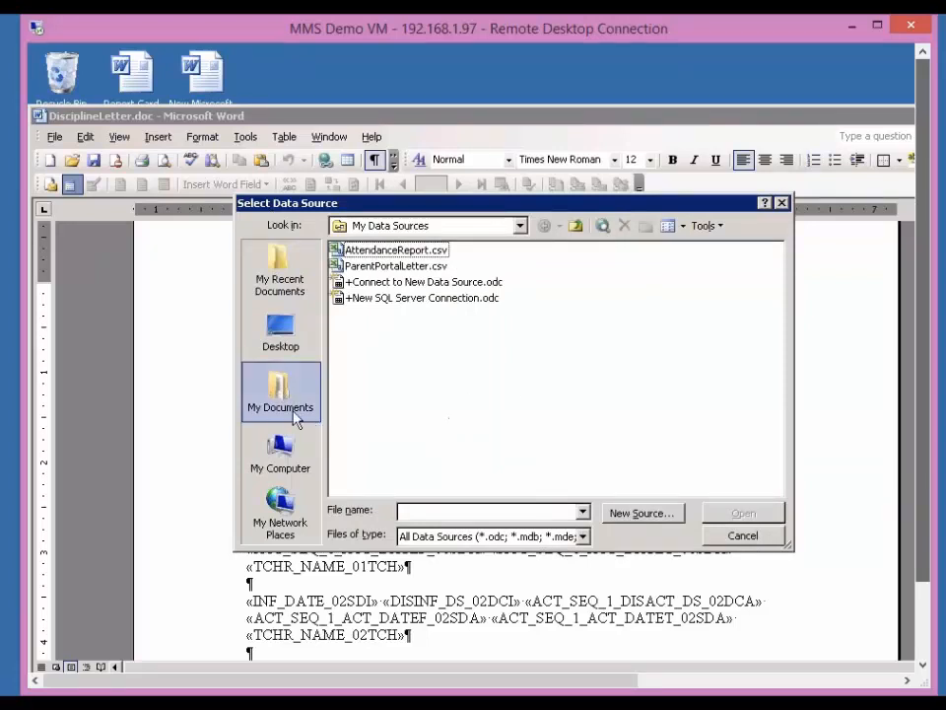
left_click(279, 268)
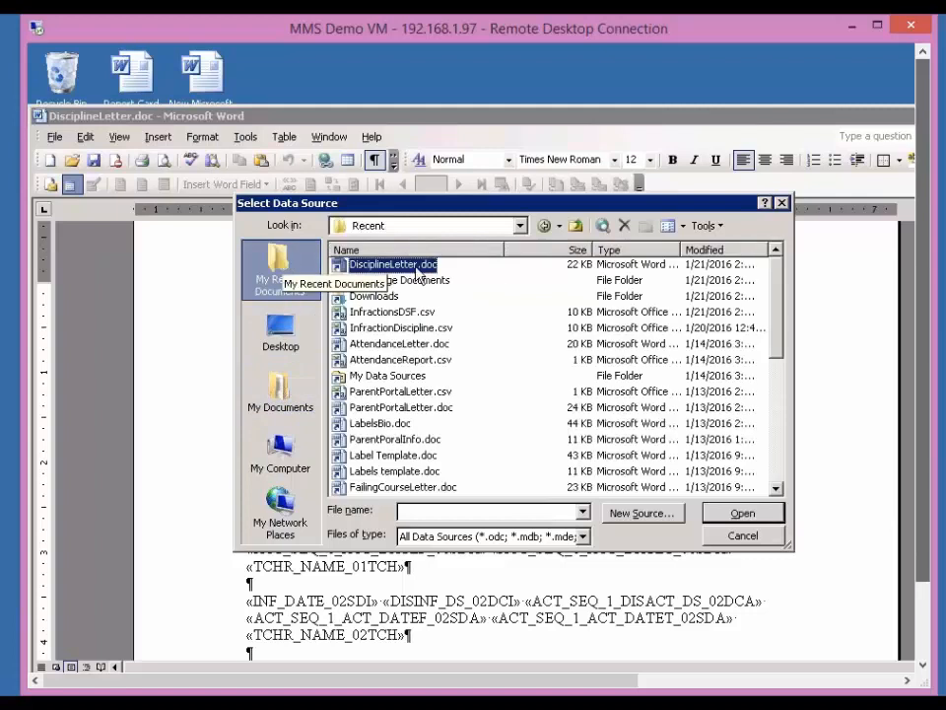
double_click(374, 296)
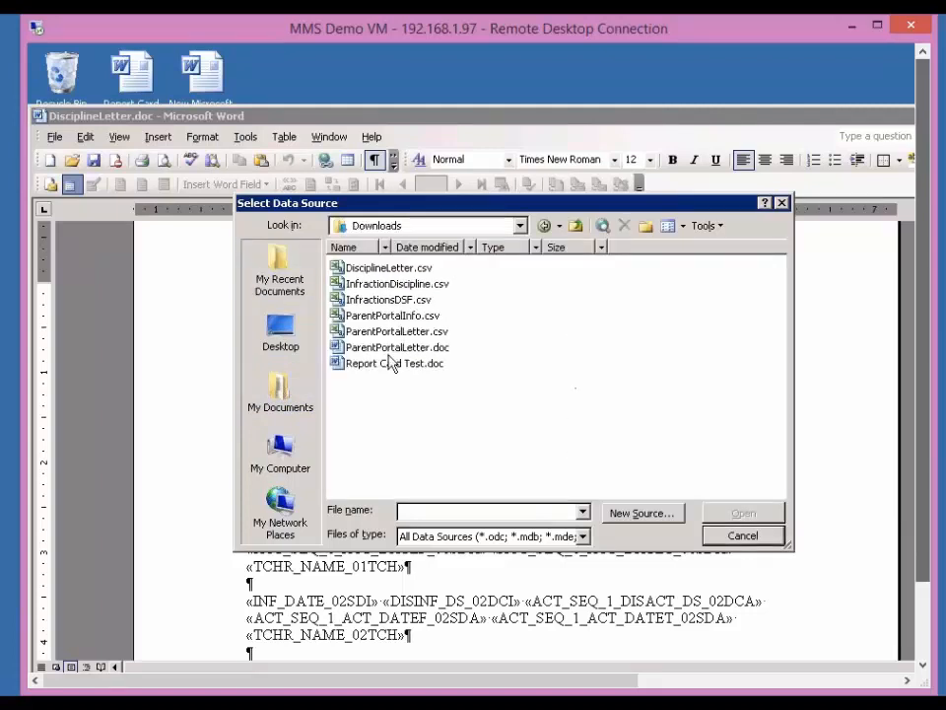
left_click(414, 268)
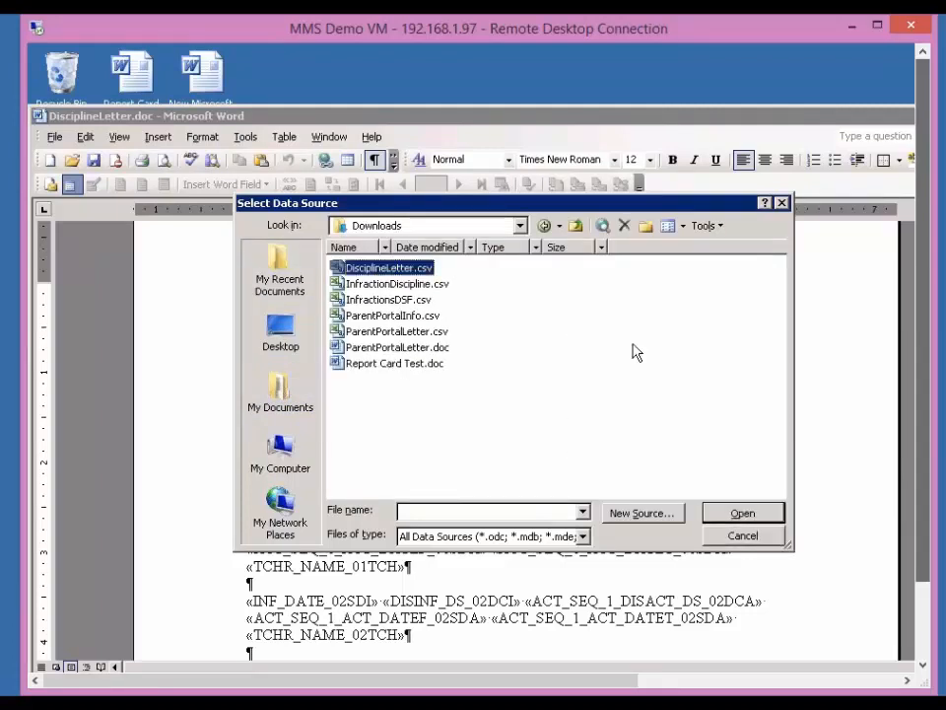
left_click(765, 512)
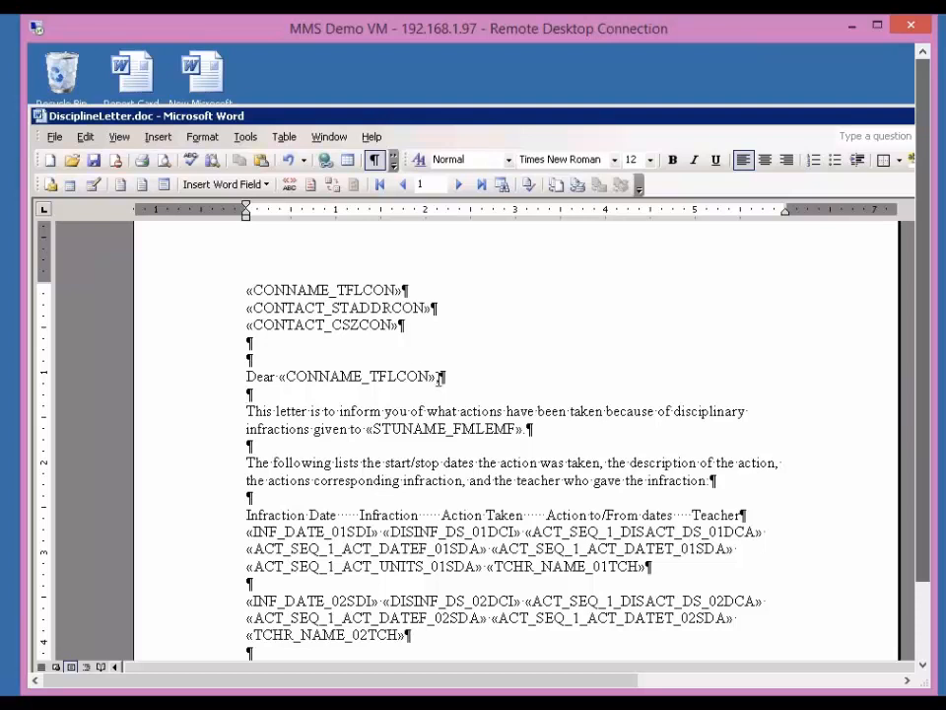
Step: Delete the contact name merge field from the "Dear" greeting line, leaving a comma after the greeting
left_click_drag(438, 376, 280, 377)
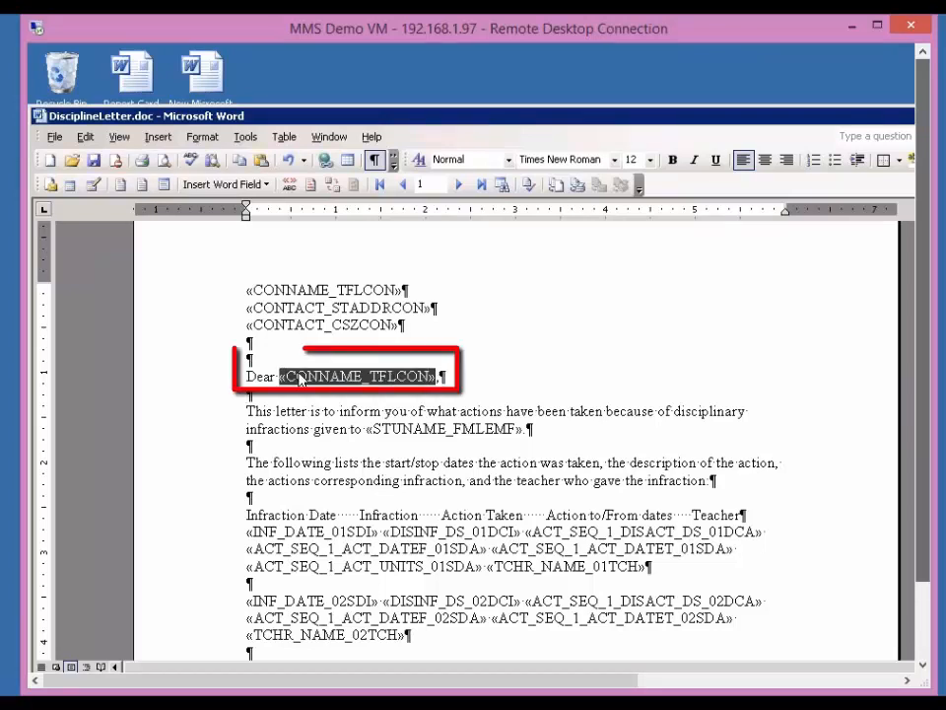
key("Delete")
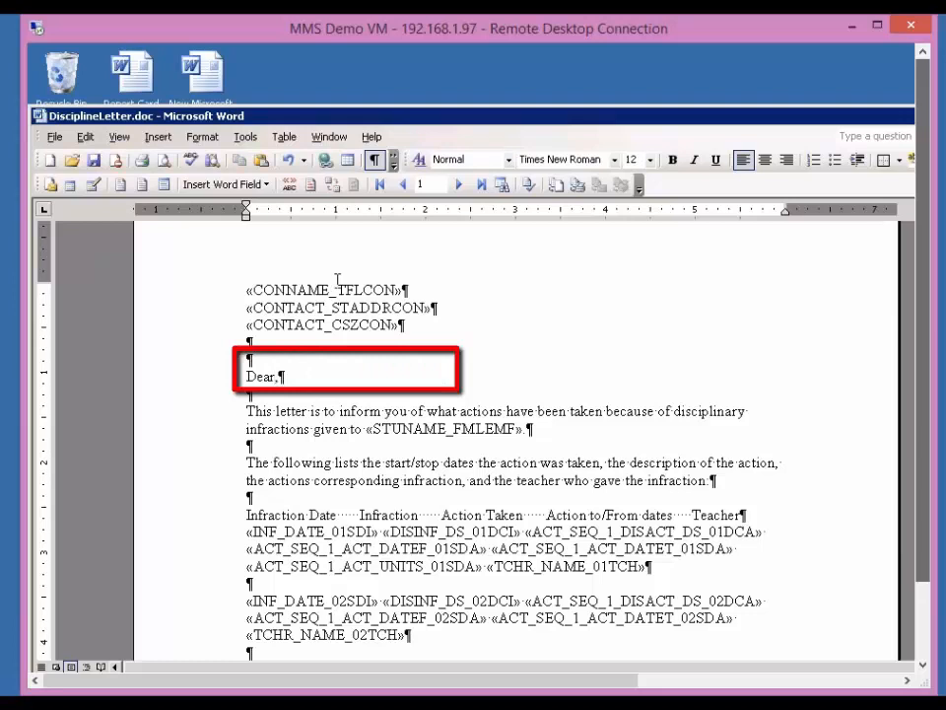
type(",")
Step: Insert the CONNAME_TFLCON merge field between "Dear" and the comma in the letter's greeting line
left_click(278, 376)
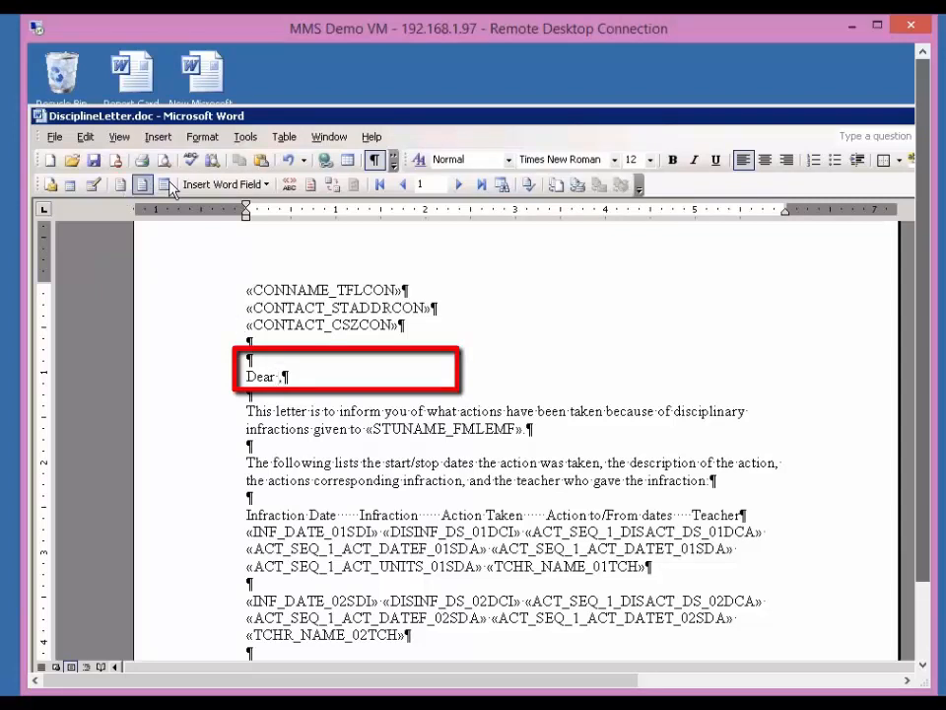
left_click(164, 184)
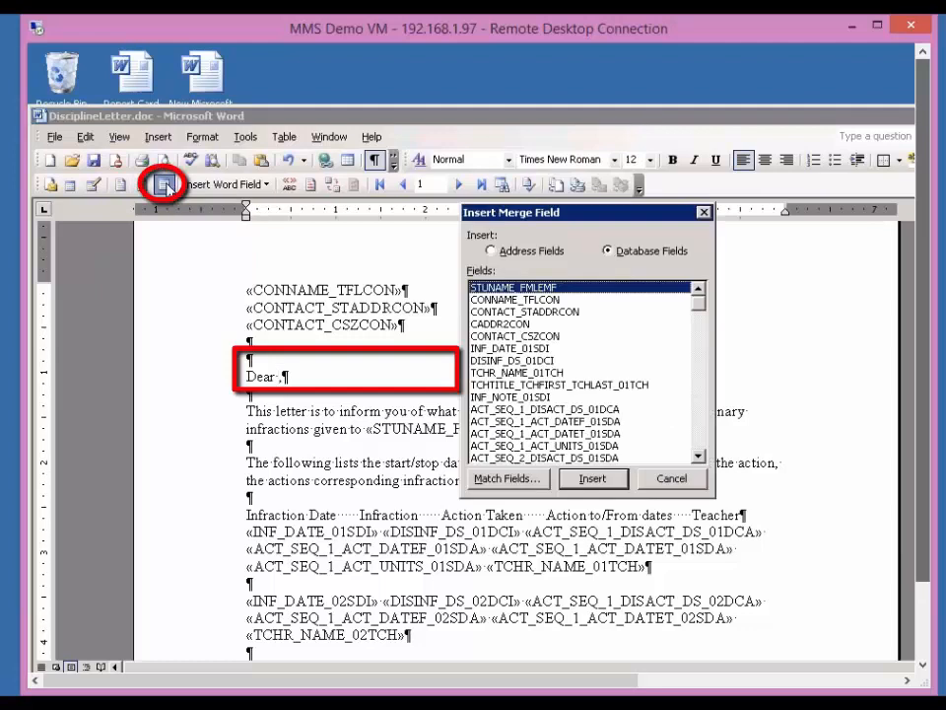
left_click(527, 299)
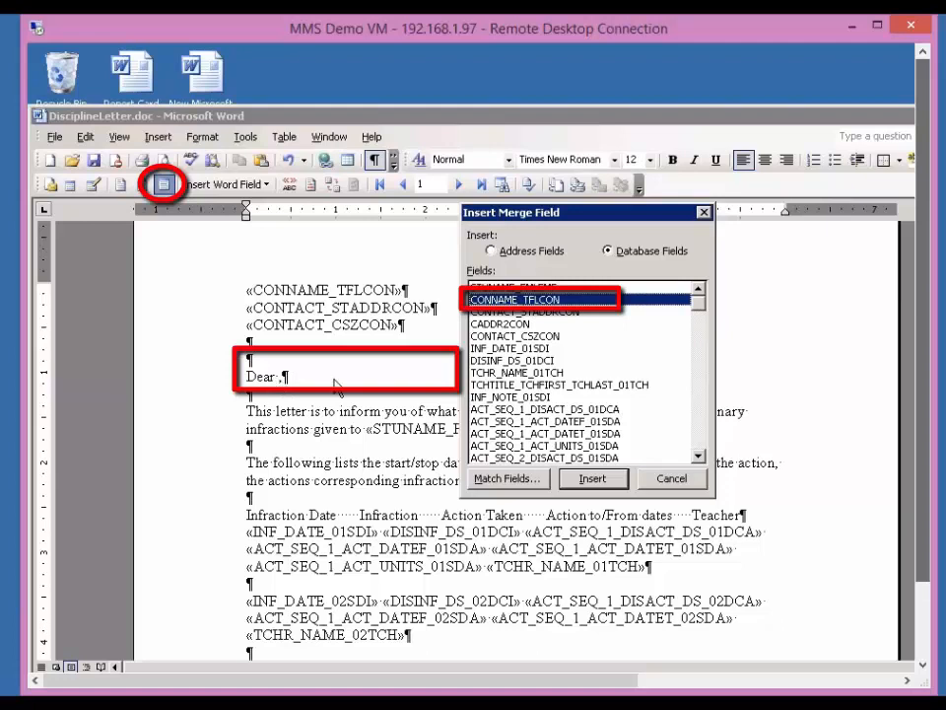
left_click(585, 479)
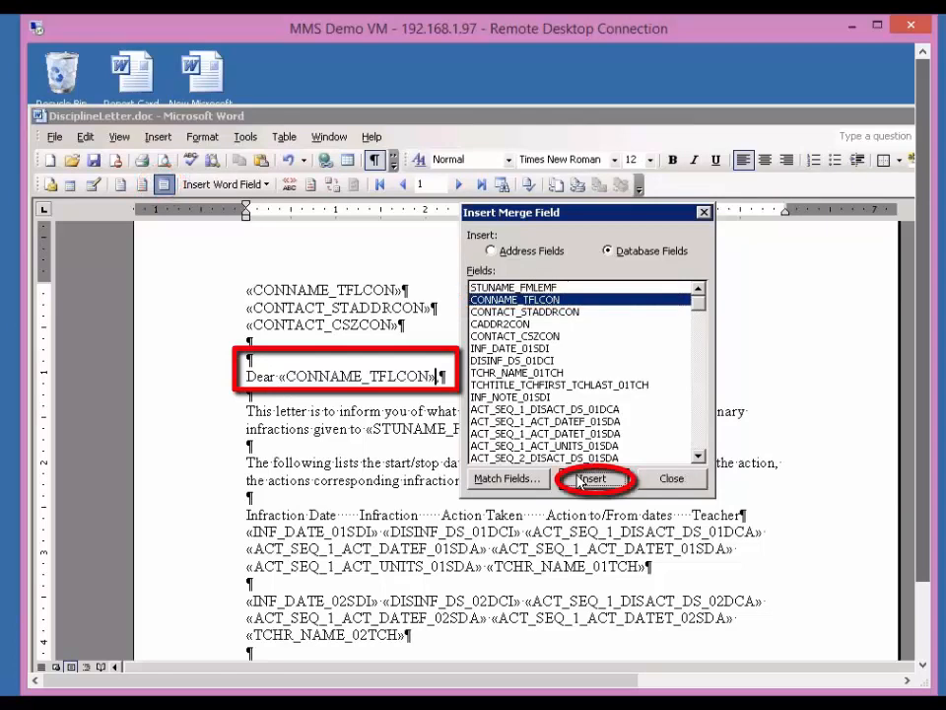
left_click(671, 478)
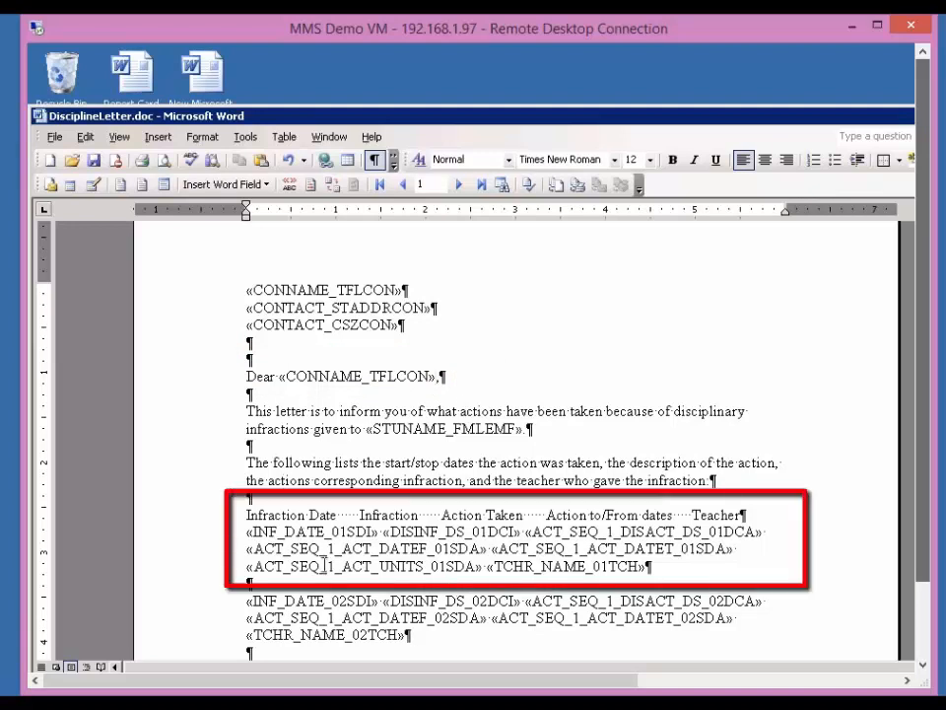
type(",")
key("BackSpace")
Step: Examine the first infraction's merge fields under the heading line, matching date, infraction, action, from/to dates, units and teacher to their headings
left_click_drag(684, 564, 309, 533)
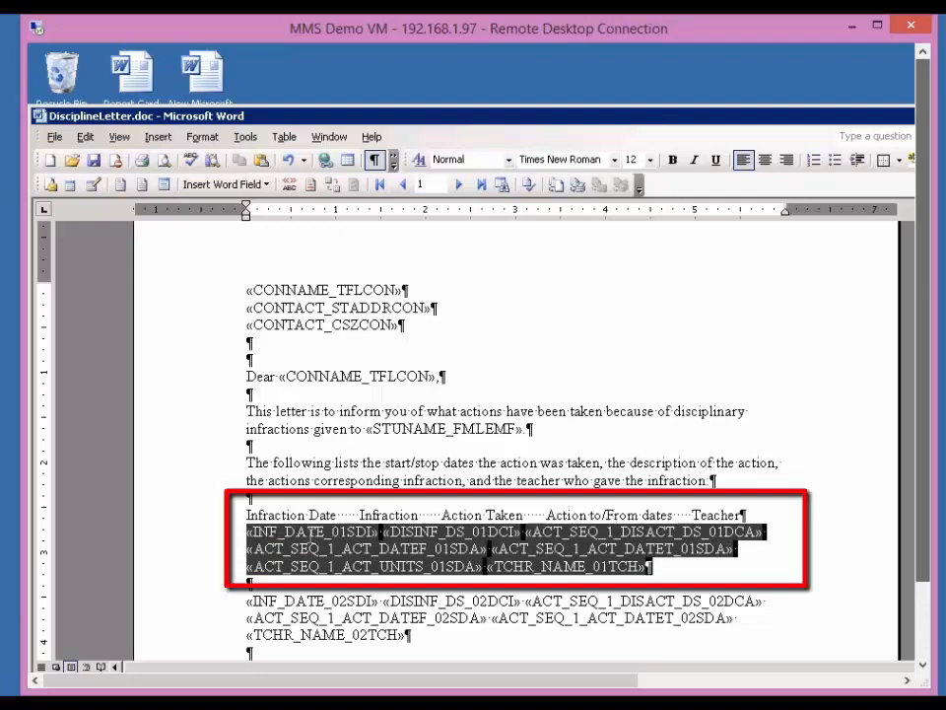
left_click(249, 499)
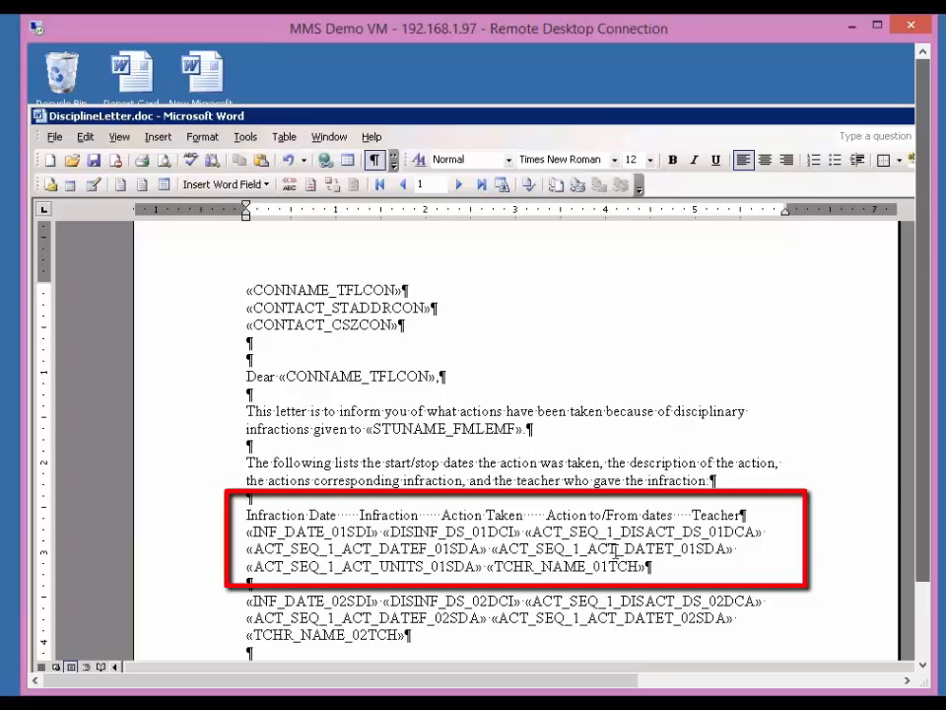
left_click(282, 530)
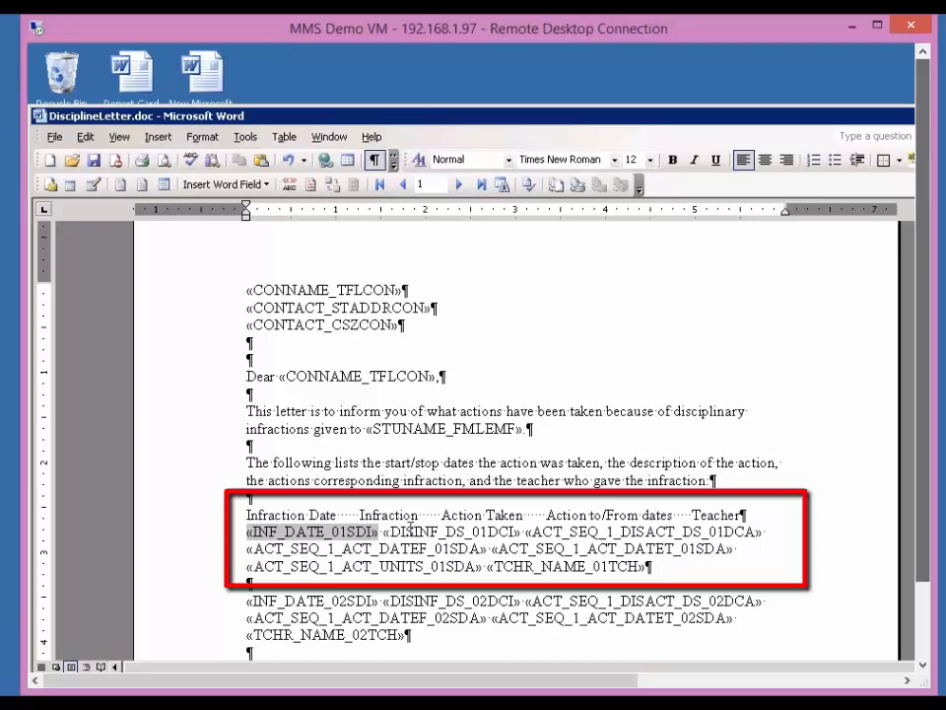
left_click(404, 530)
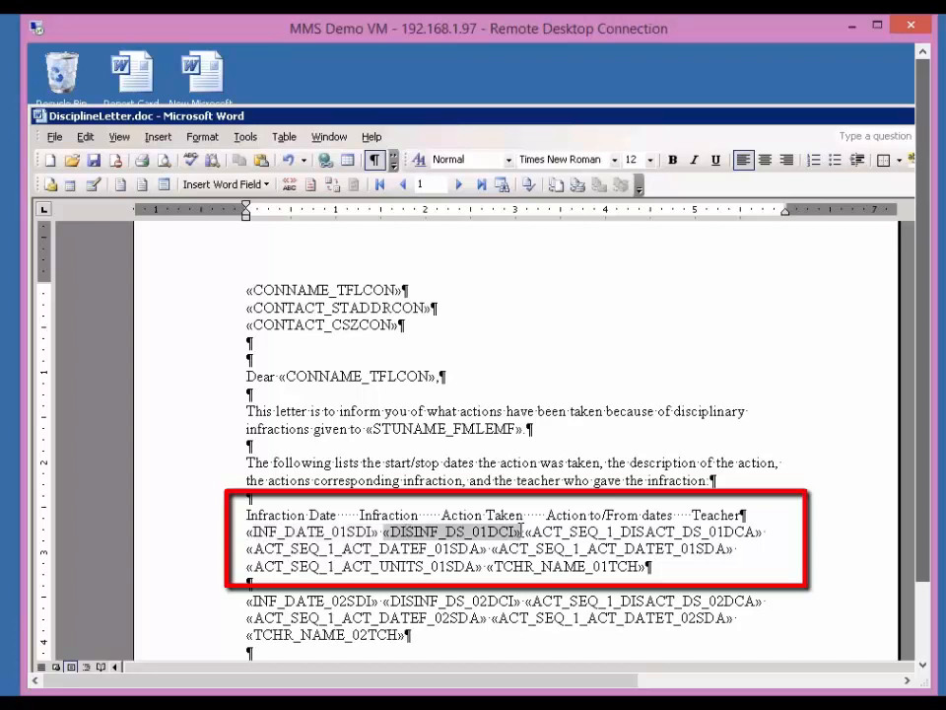
left_click(574, 532)
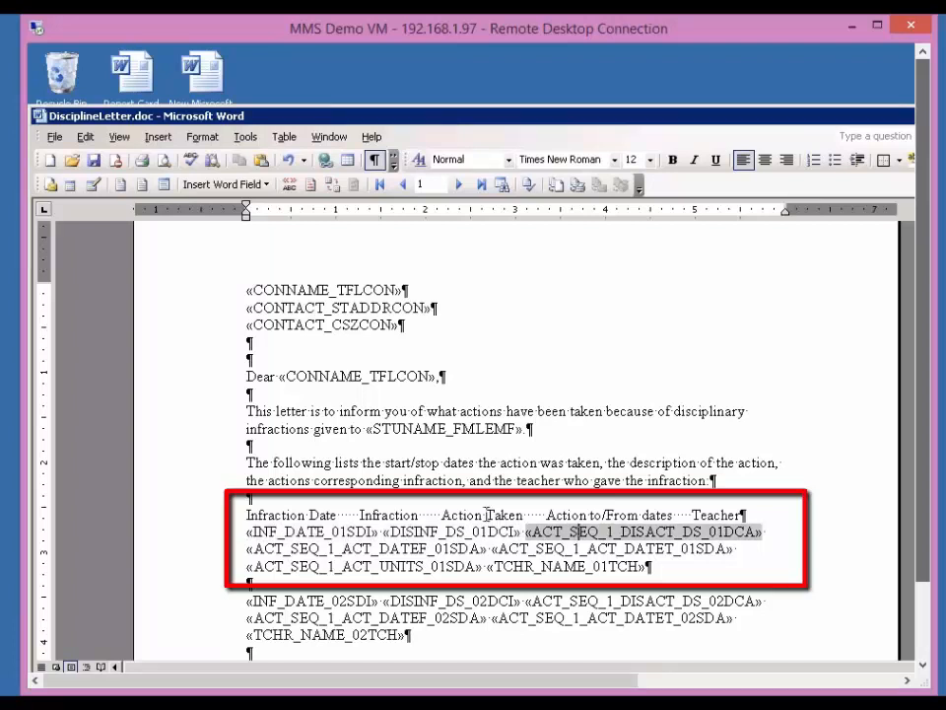
key("Home")
key("Down")
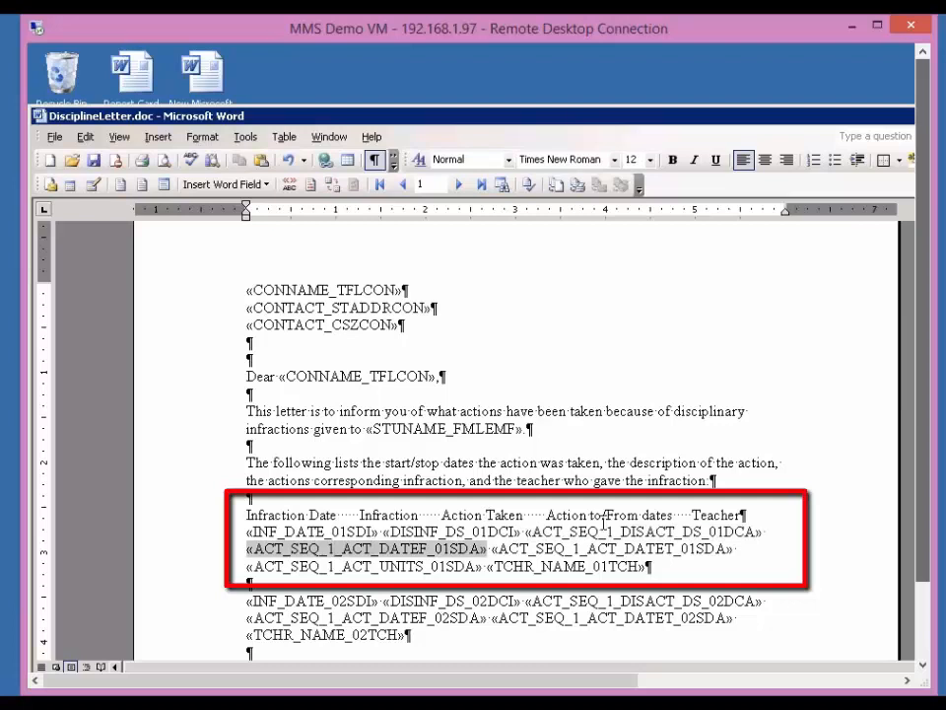
left_click(557, 550)
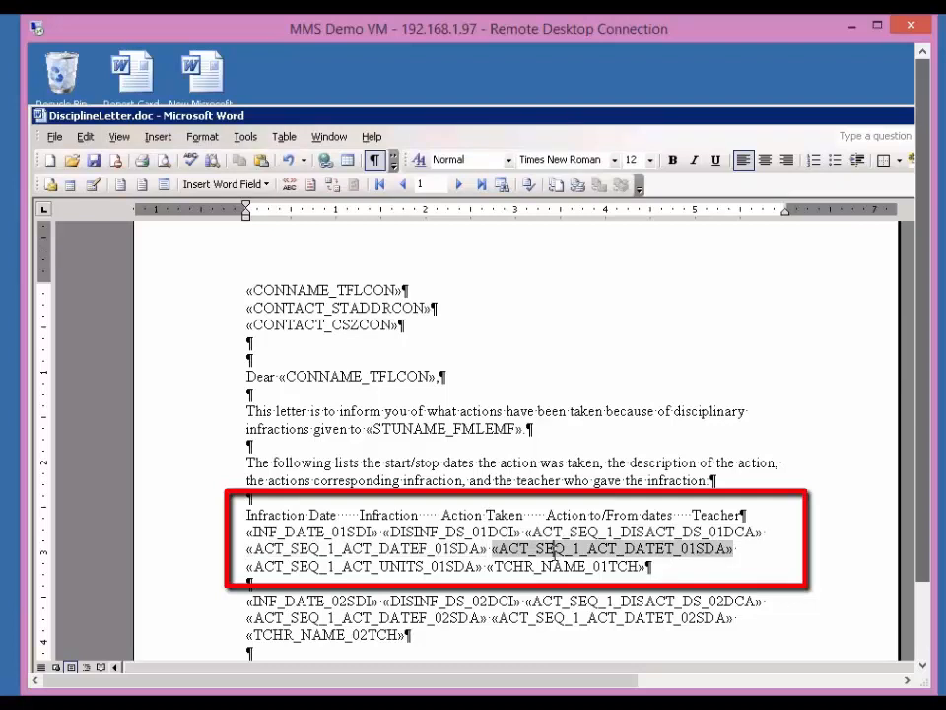
left_click(400, 566)
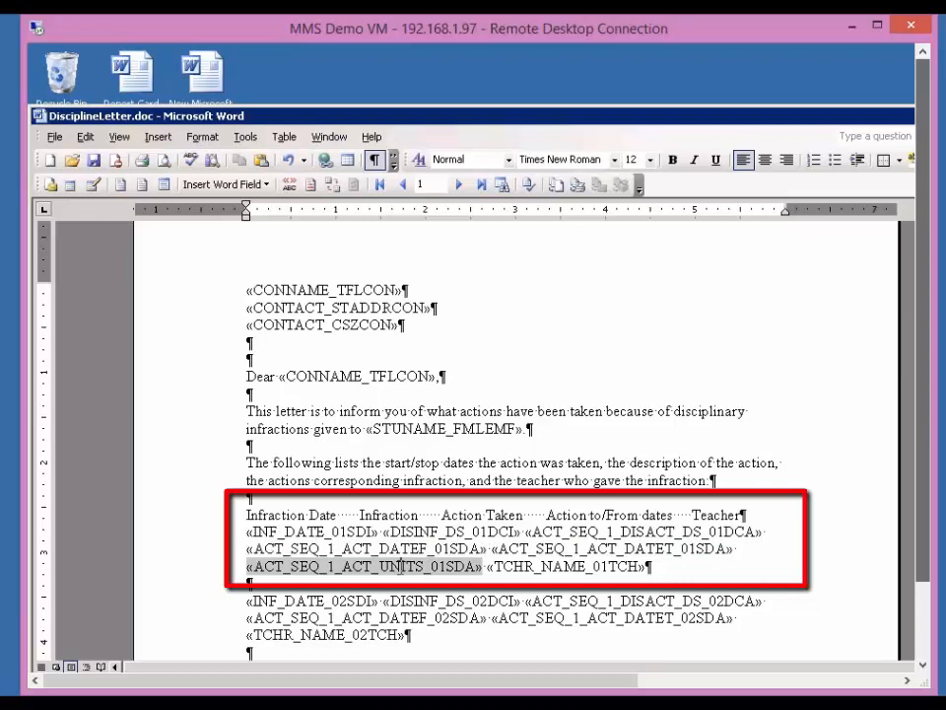
left_click(543, 566)
left_click(714, 513)
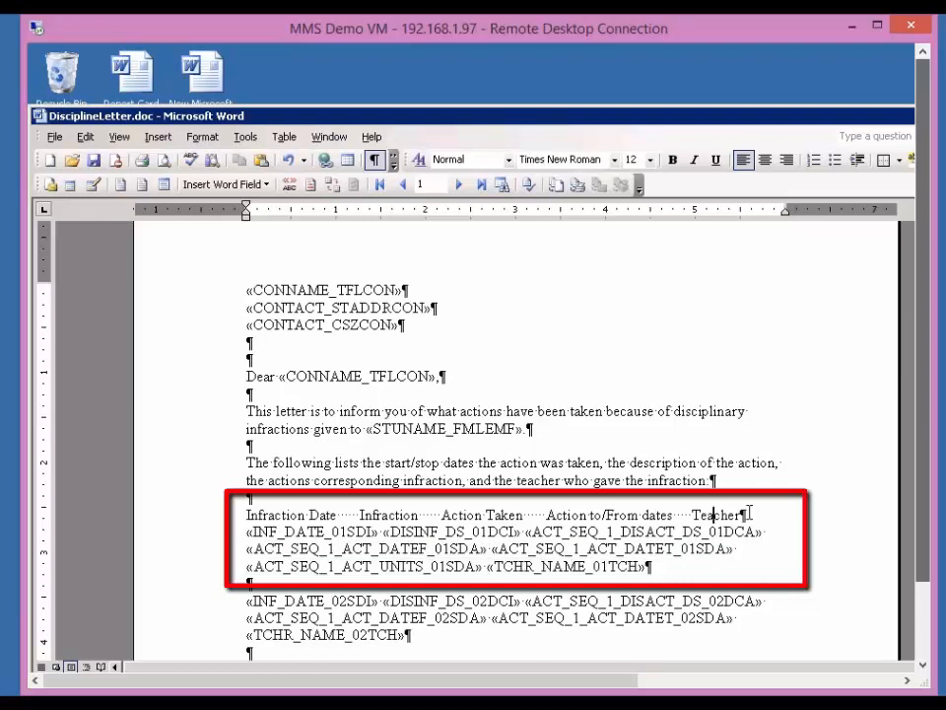
left_click_drag(748, 512, 690, 514)
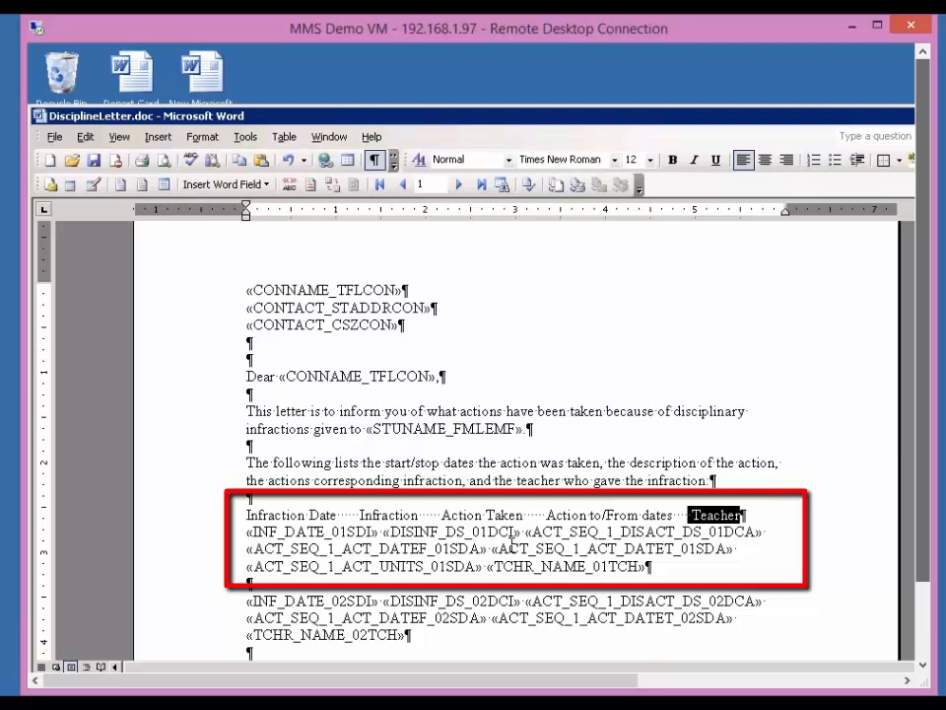
left_click(512, 584)
Step: Examine the second infraction's block of merge fields and the letter's closing lines
scroll(424, 585, "down", 1)
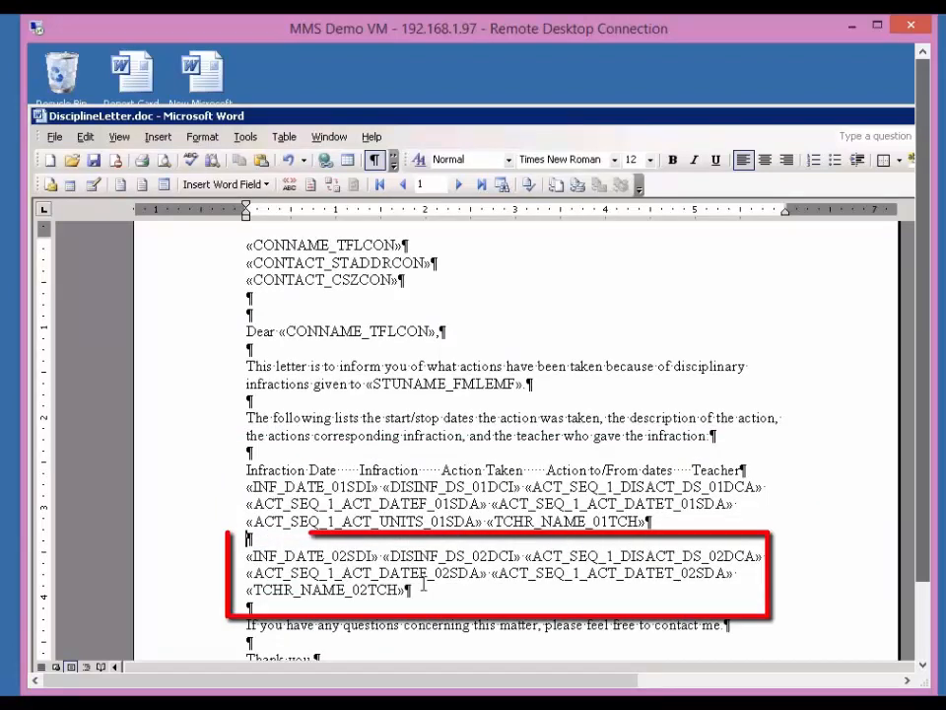
left_click_drag(444, 589, 248, 558)
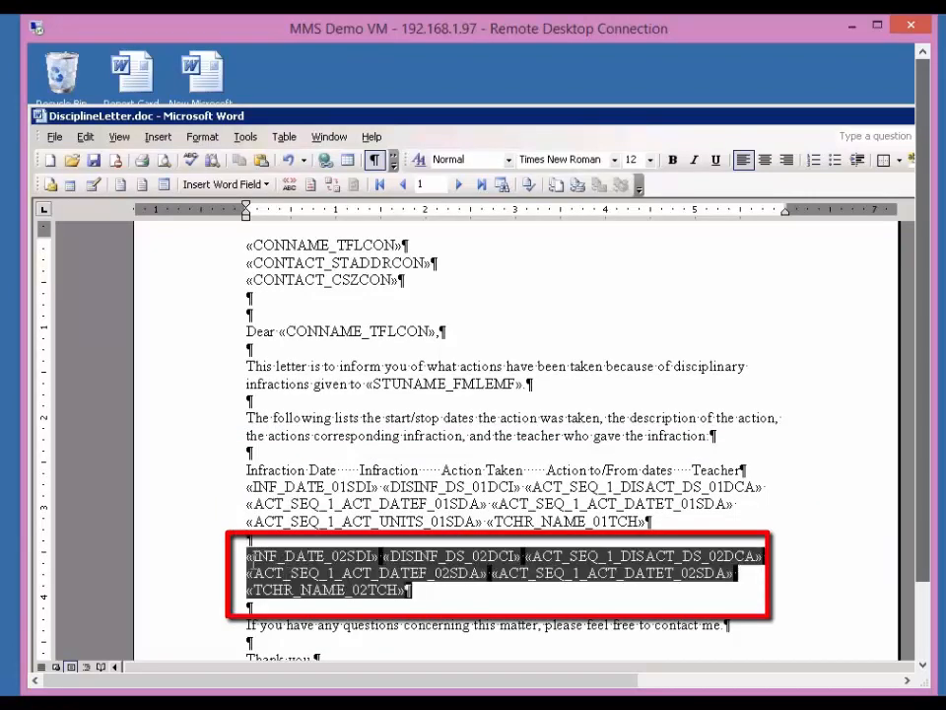
left_click(397, 605)
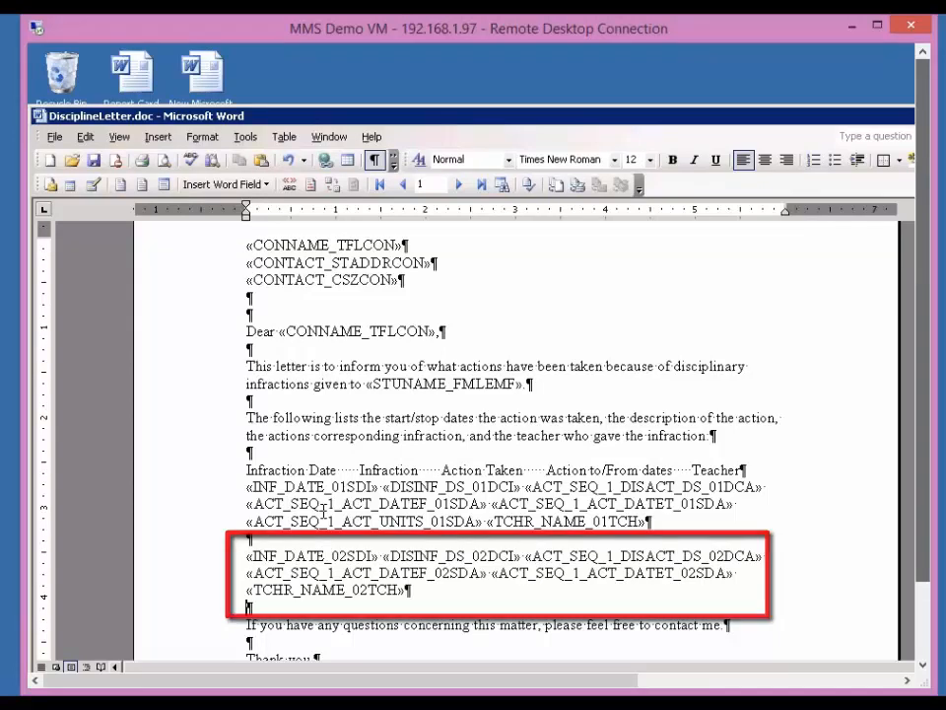
scroll(543, 619, "down", 2)
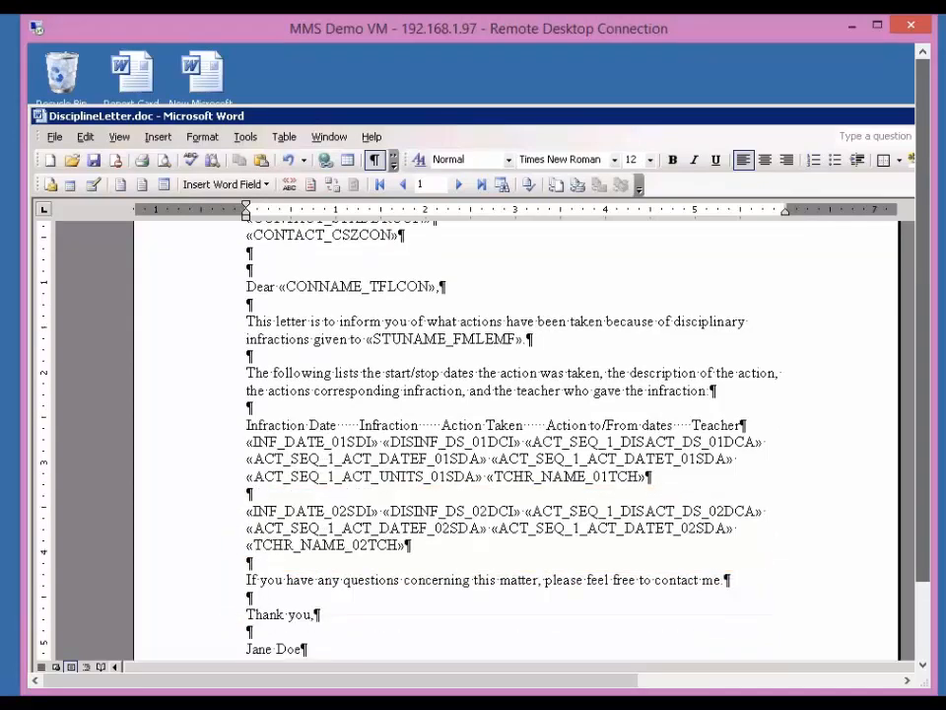
scroll(543, 619, "up", 3)
scroll(543, 619, "down", 1)
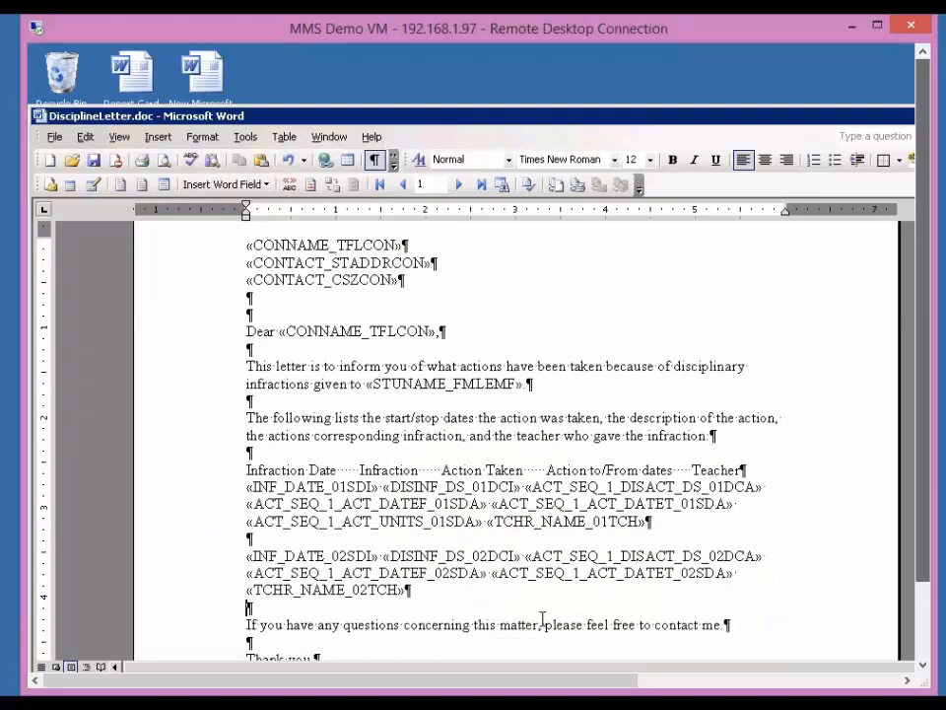
Step: Close DisciplineLetter.doc without saving its changes and minimize the Mail Merge Documents folder
left_click_drag(541, 120, 327, 116)
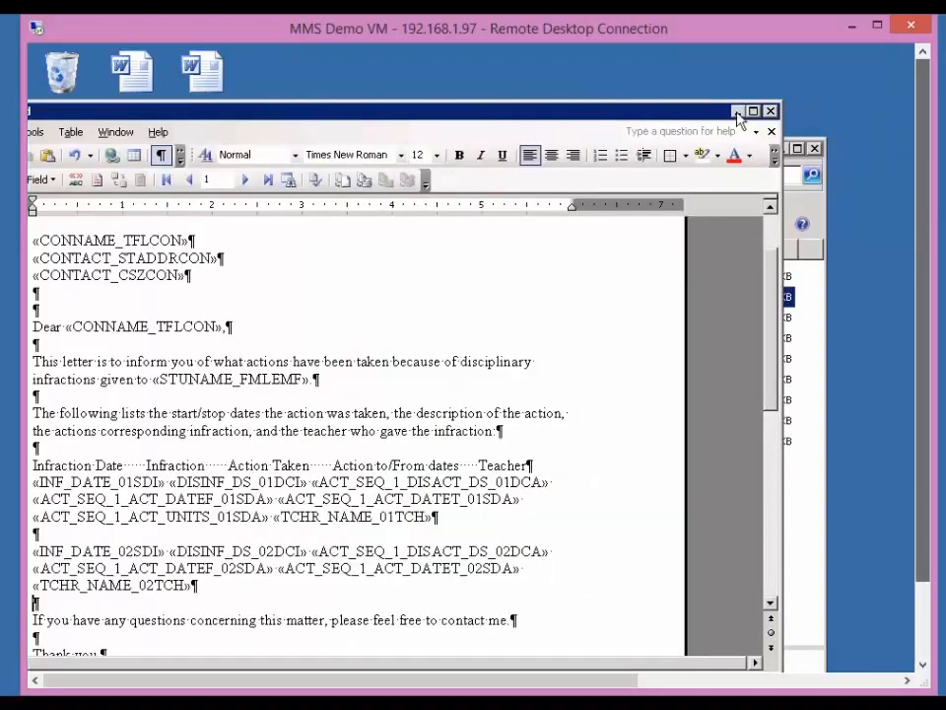
left_click(770, 131)
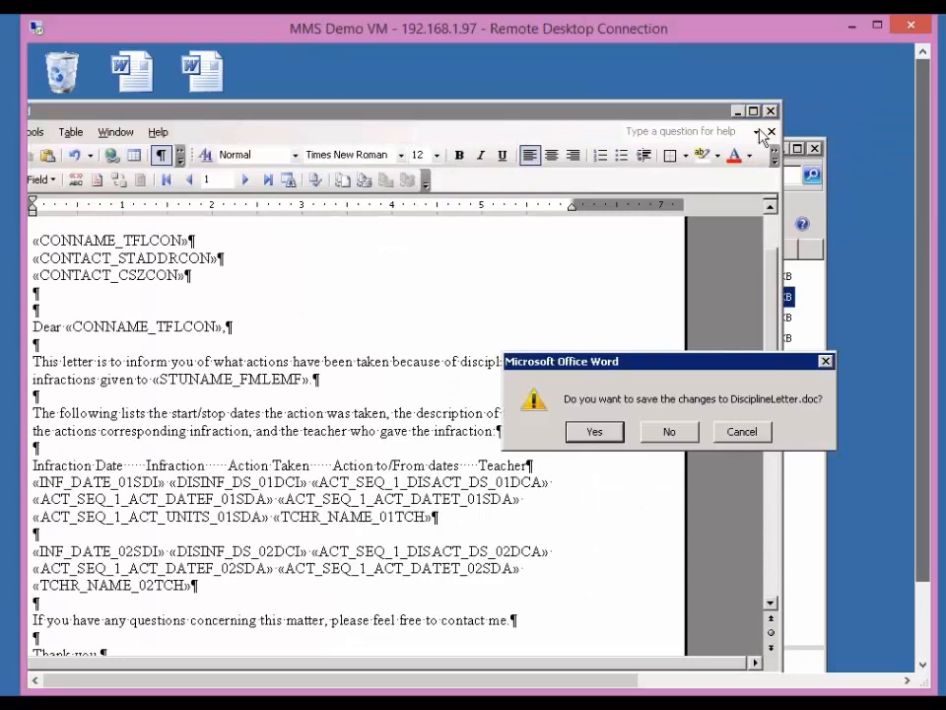
left_click(669, 432)
left_click(486, 442)
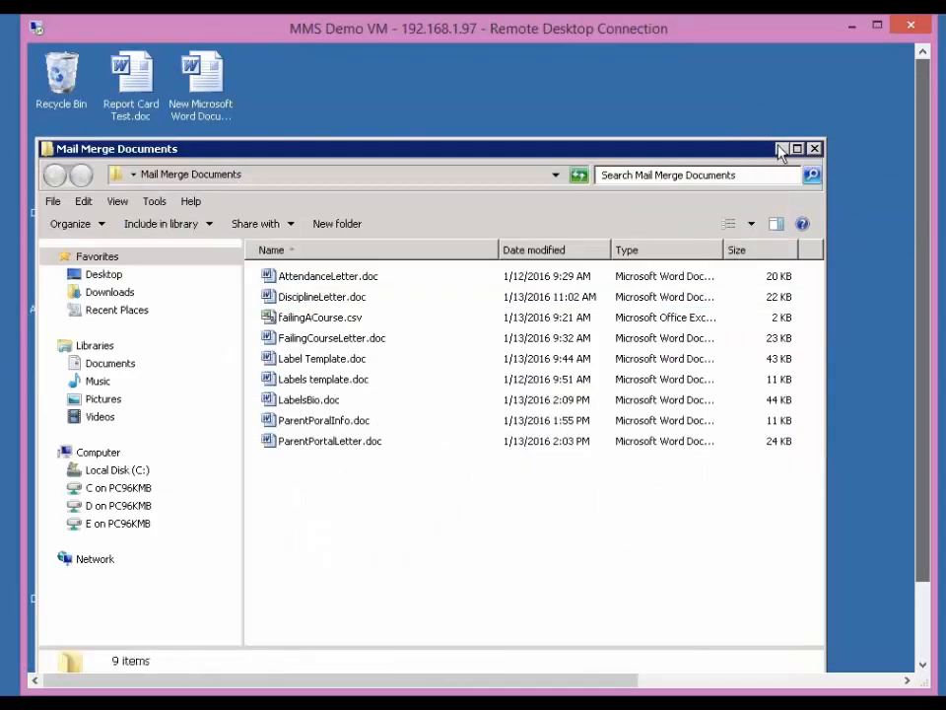
left_click(781, 149)
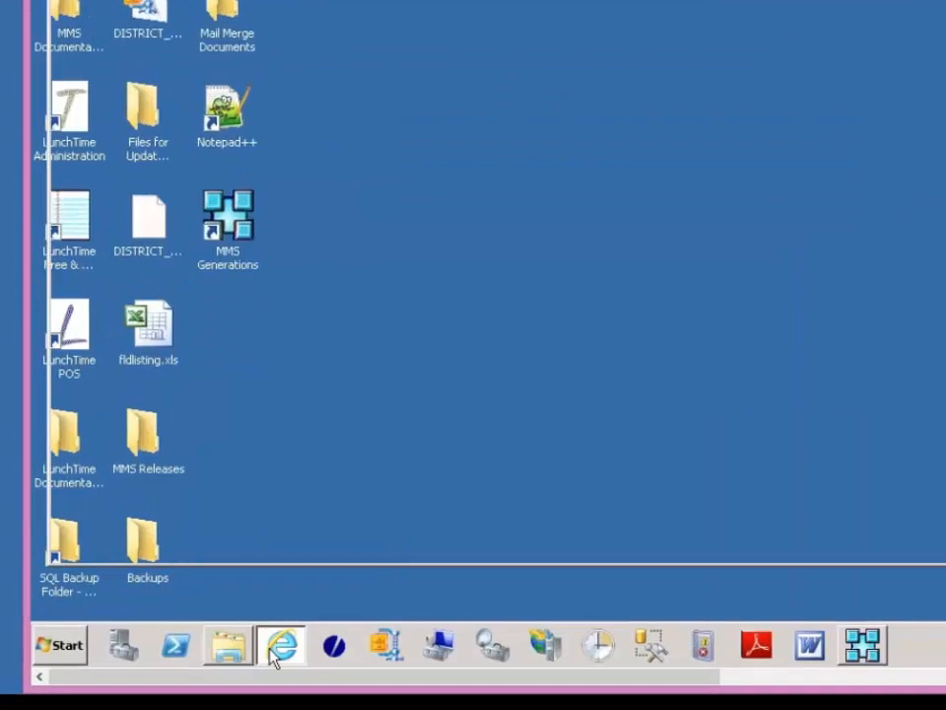
Step: Switch to the browser, open Manage Letter Templates and set the upload template type to Infractions Committed
left_click(274, 651)
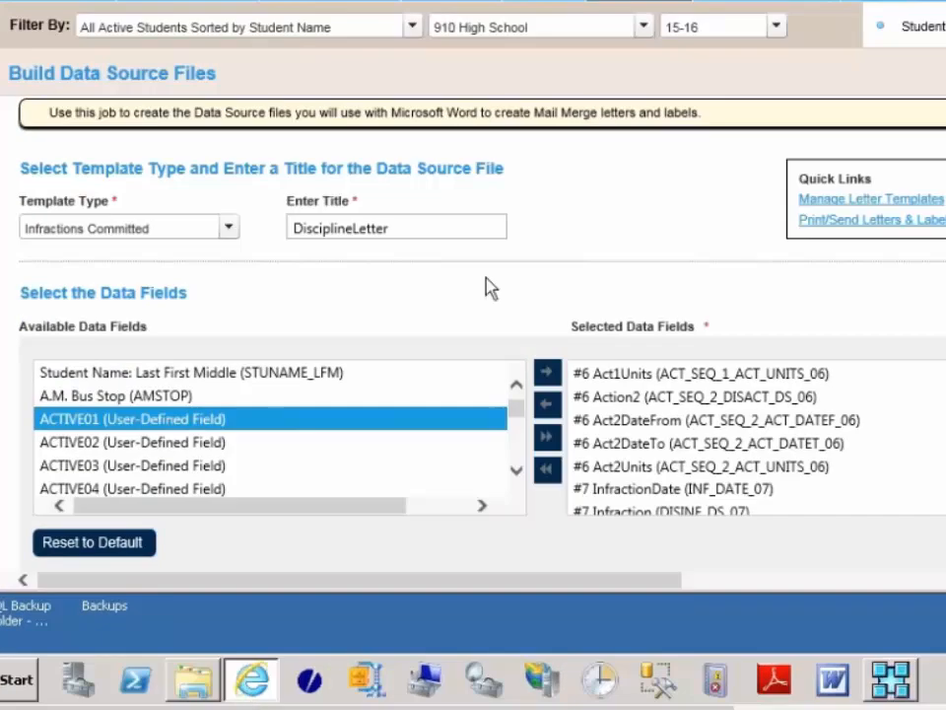
left_click(855, 202)
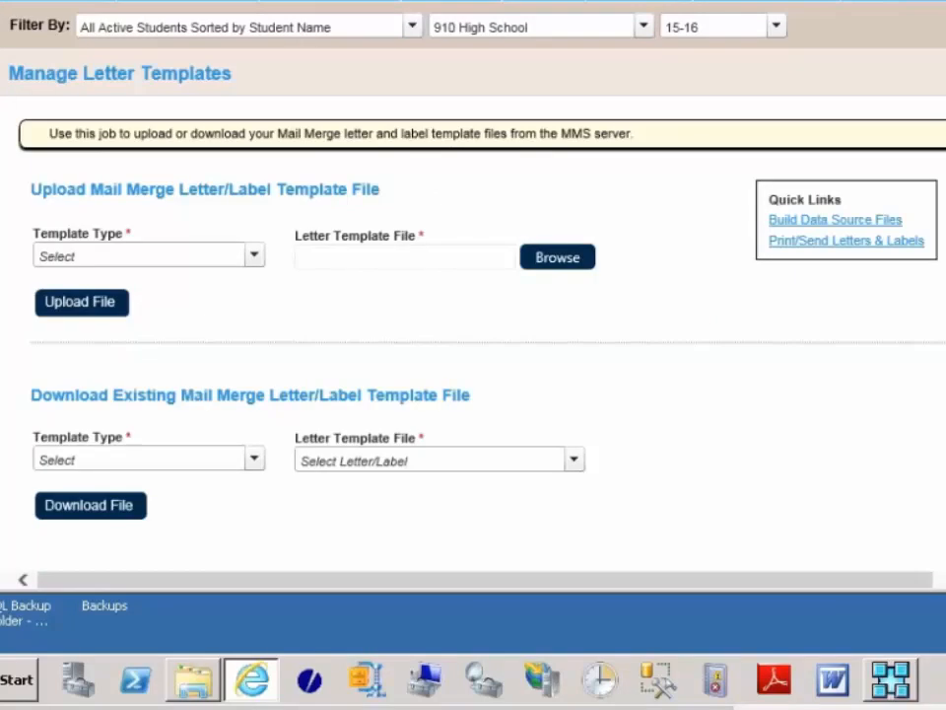
left_click(185, 258)
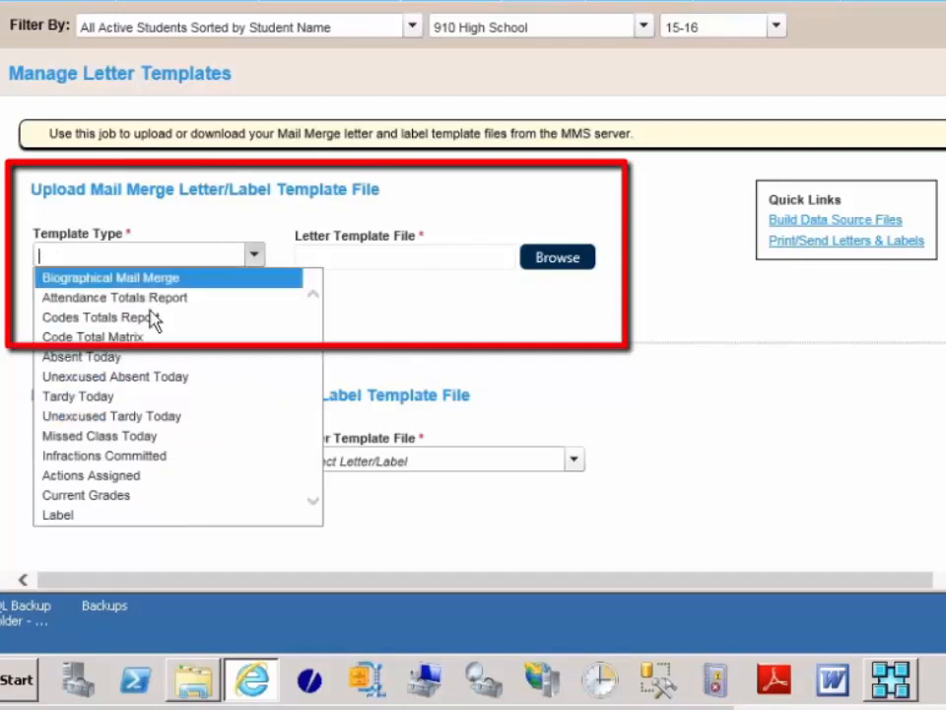
left_click(150, 463)
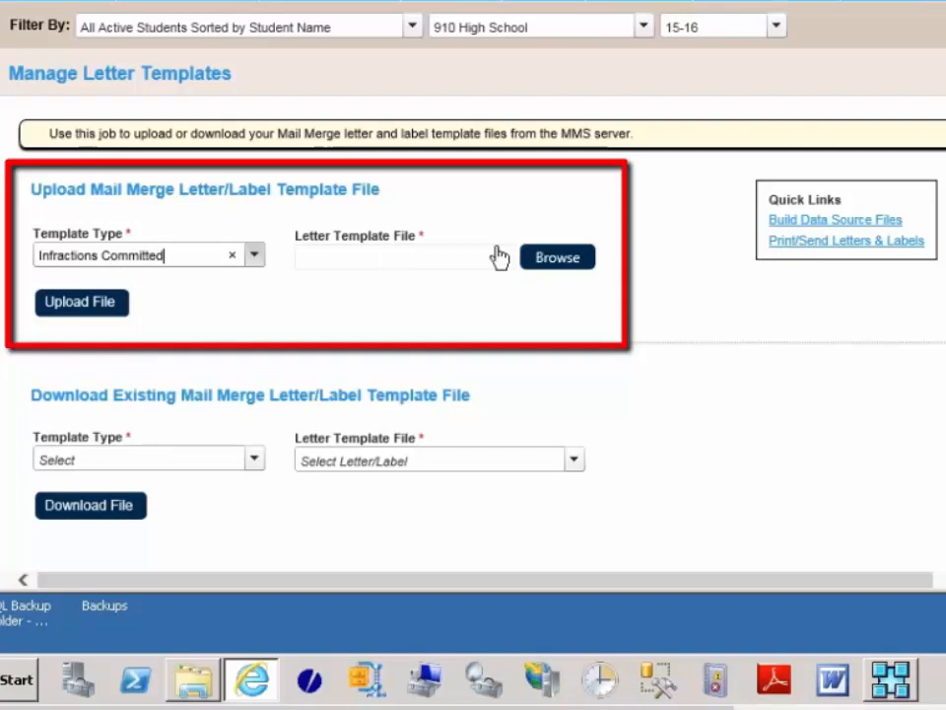
Step: Choose DisciplineLetter.doc as the letter template file, upload it and dismiss the alert
left_click(557, 258)
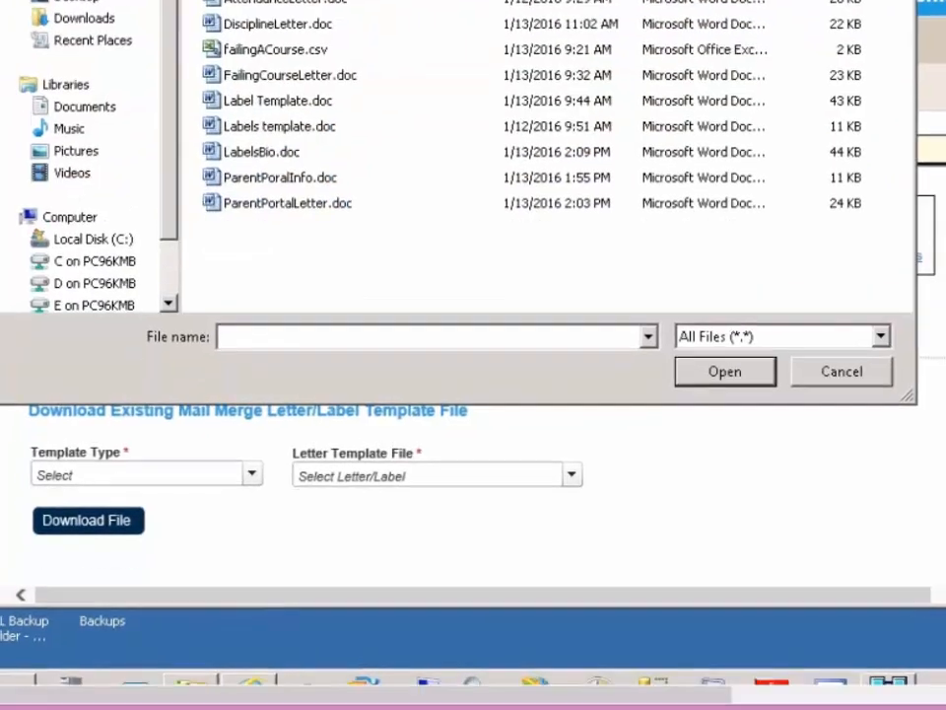
left_click(286, 22)
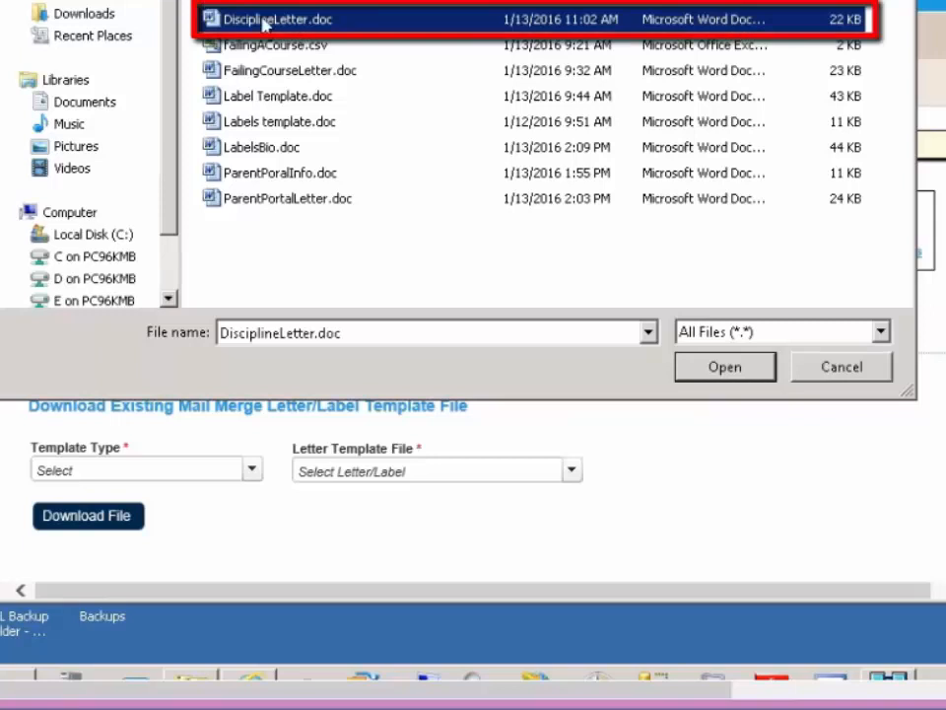
double_click(292, 22)
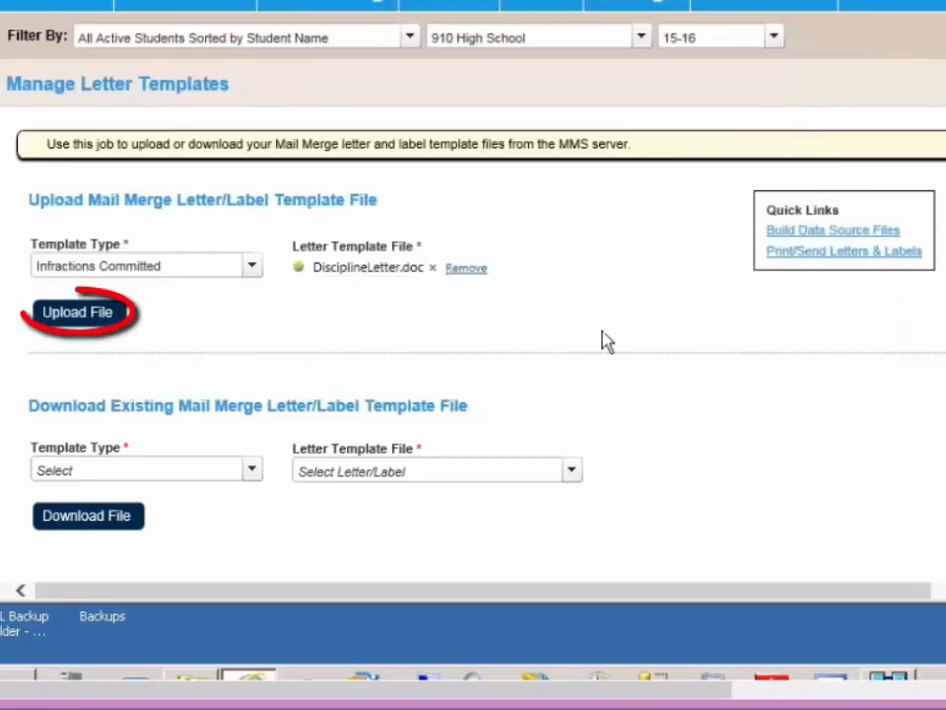
left_click(74, 312)
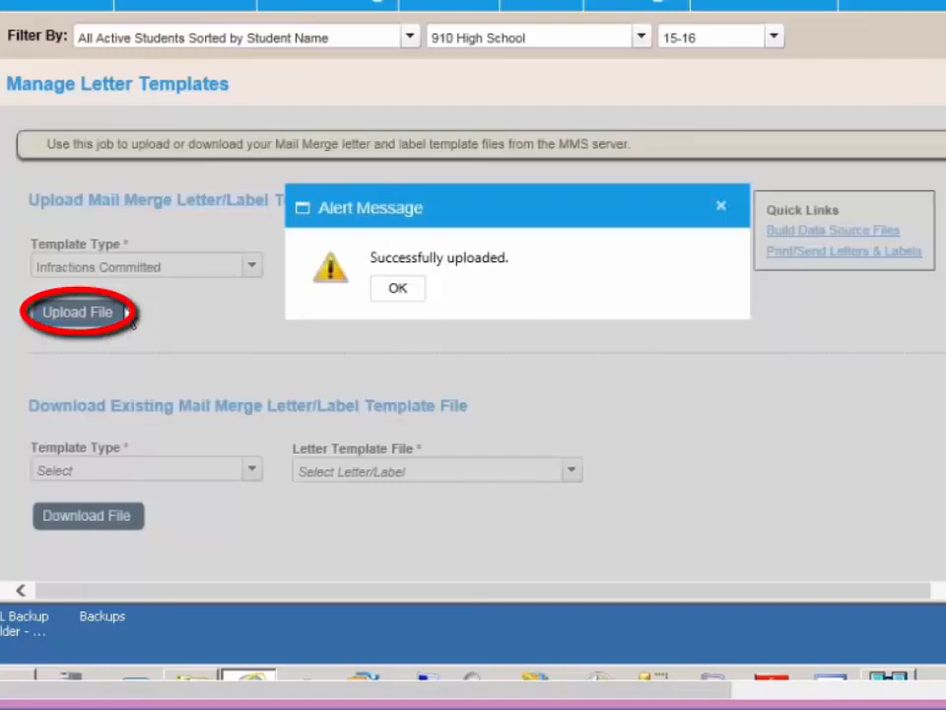
left_click(395, 291)
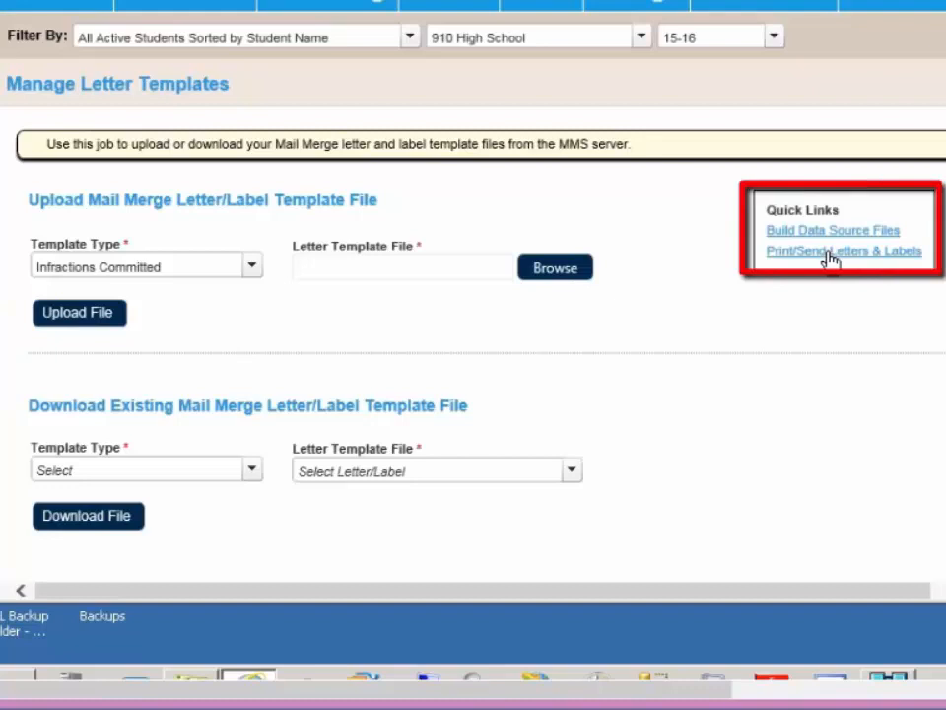
Step: Open Print/Send Letters & Labels and select the Infractions Committed template type with DisciplineLetter.doc as the letter
left_click(830, 252)
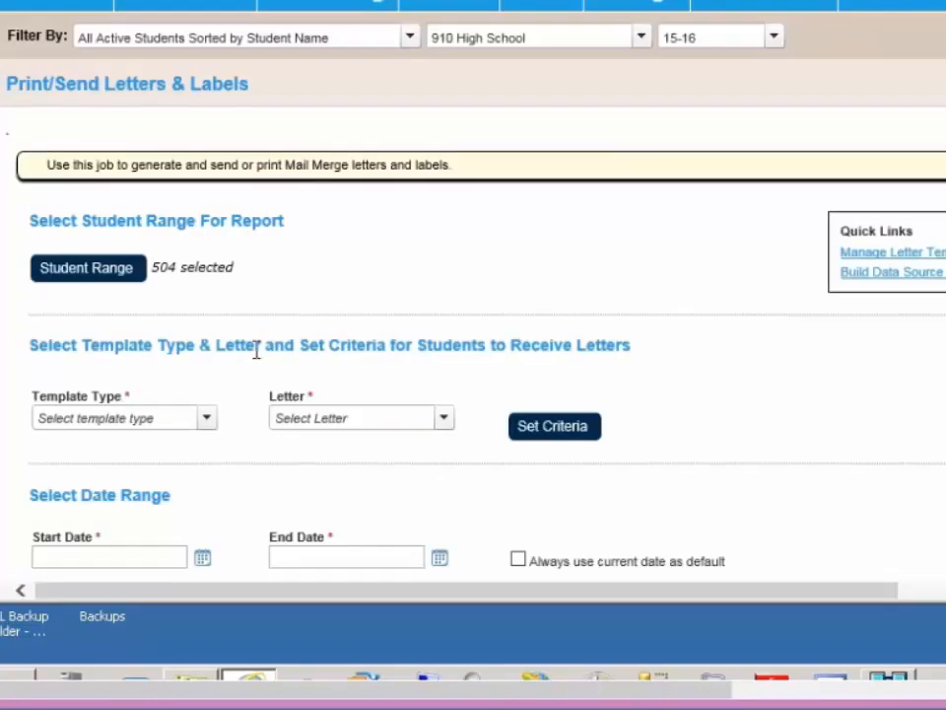
scroll(237, 424, "down", 1)
left_click(204, 318)
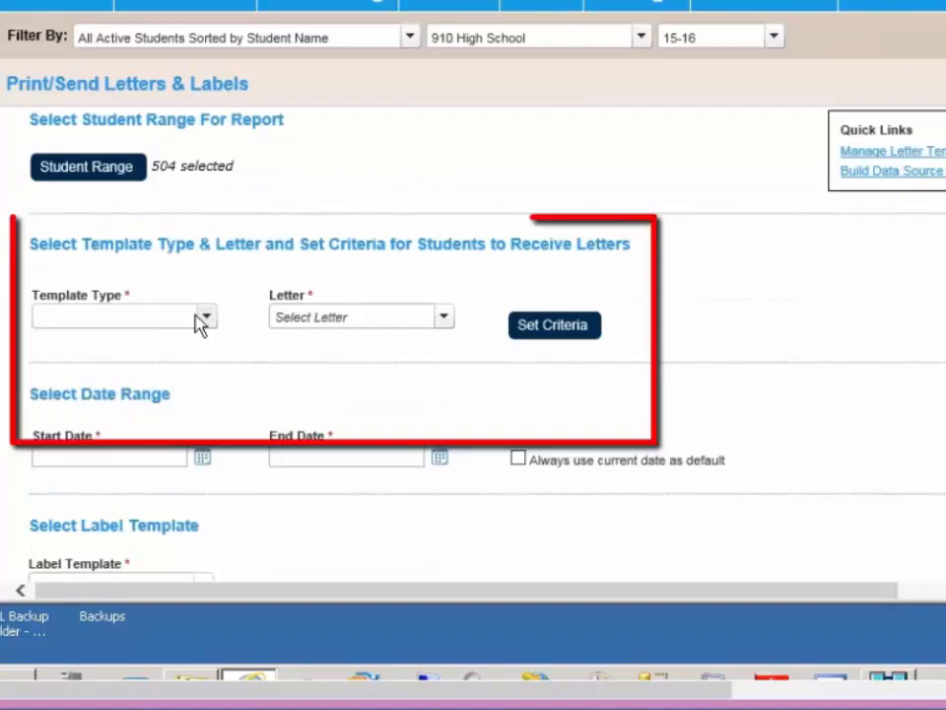
left_click(175, 516)
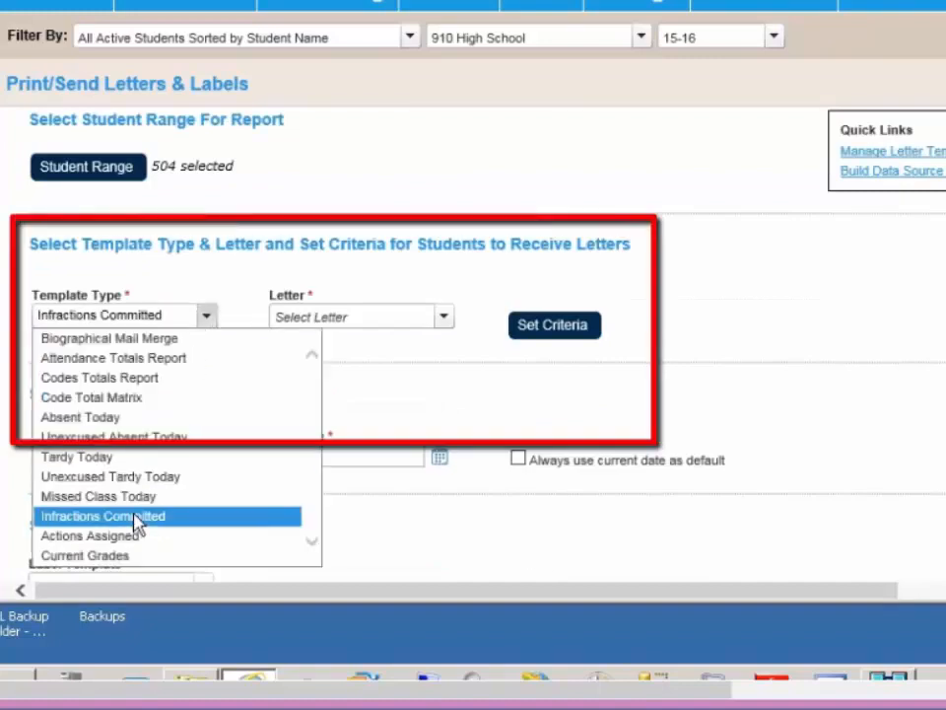
left_click(443, 317)
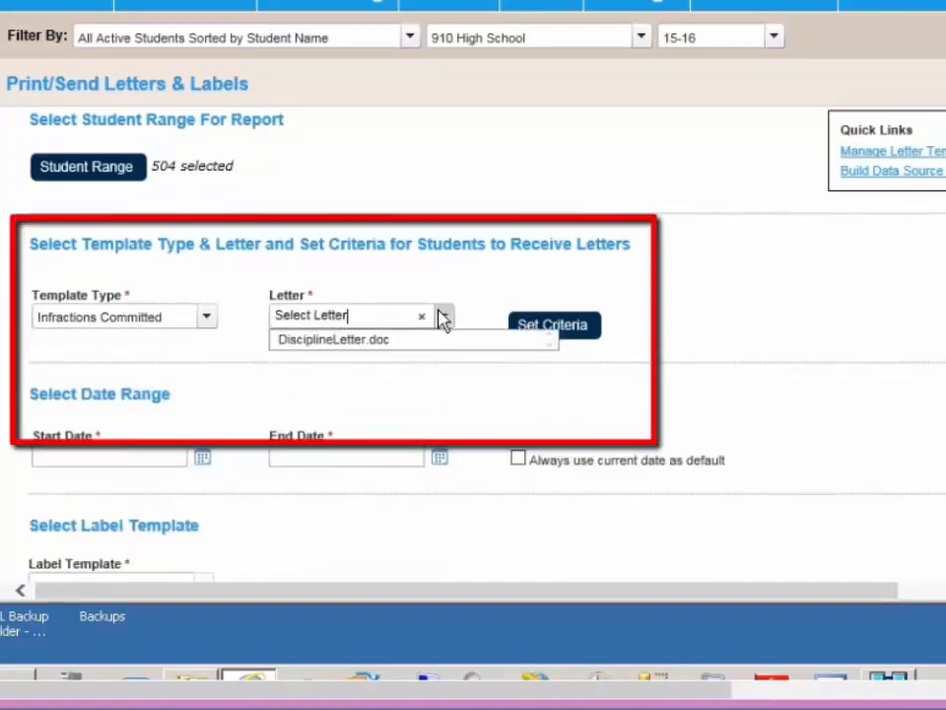
left_click(311, 343)
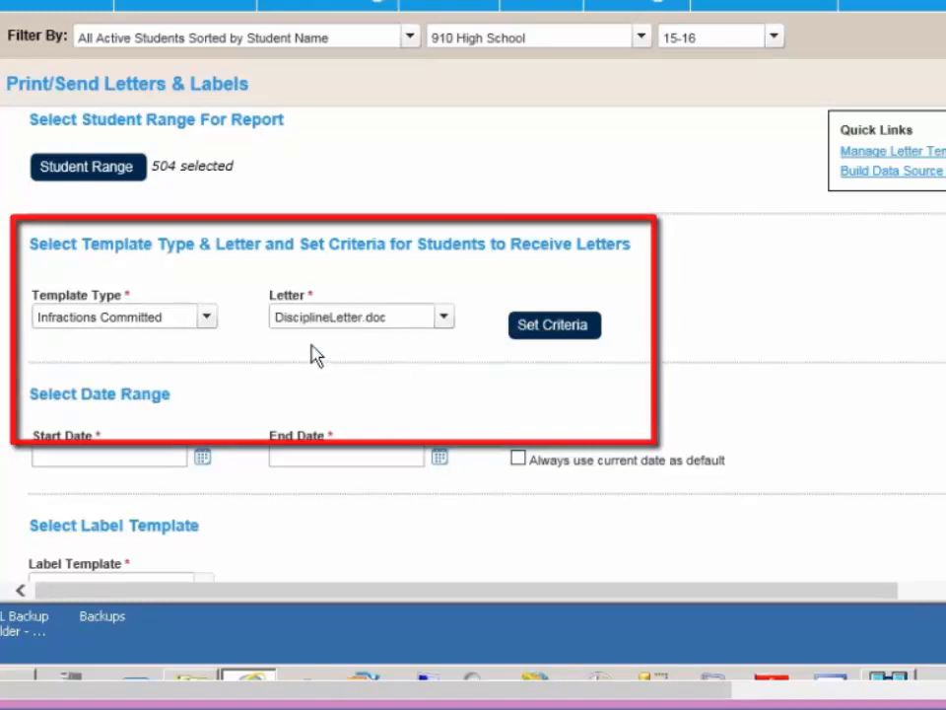
Step: Open the letter criteria and select all infraction codes to generate a letter
left_click(572, 332)
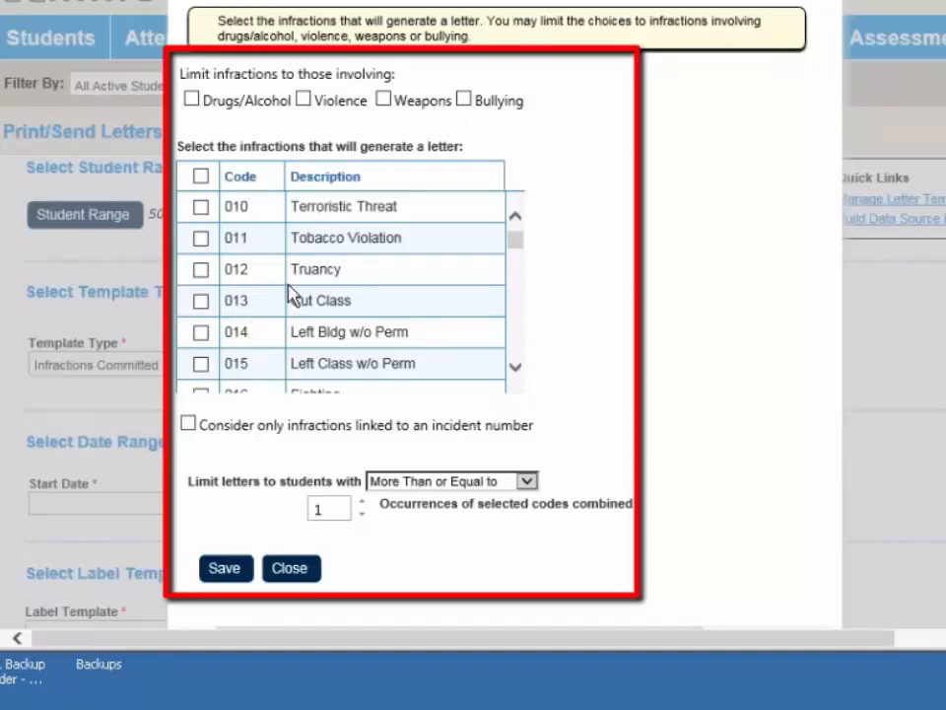
left_click(203, 177)
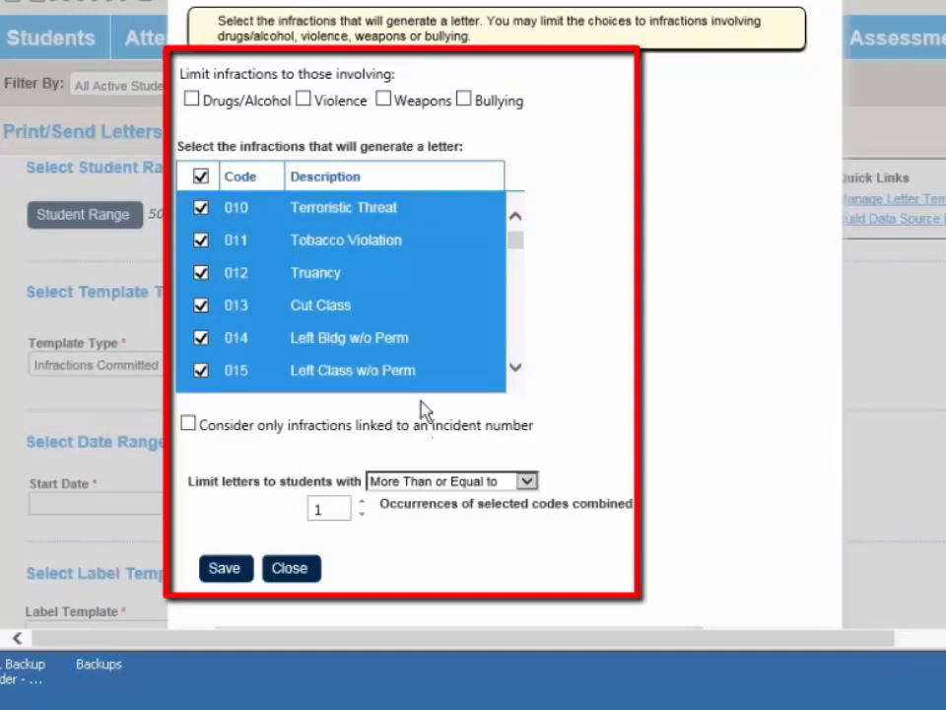
scroll(371, 317, "down", 2)
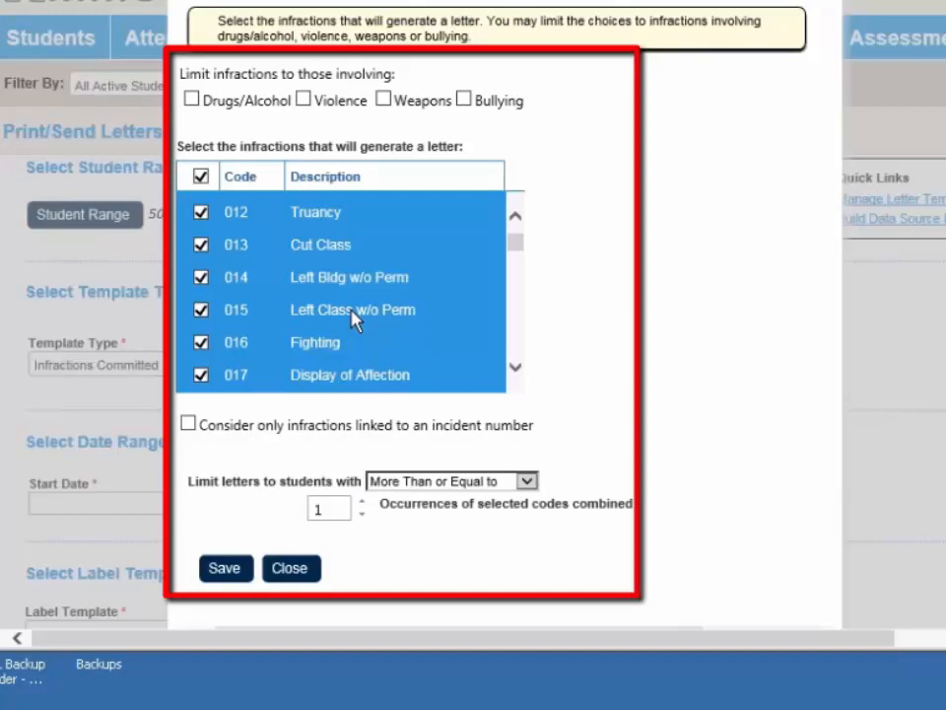
Step: Limit the letters to students with more than or equal to 2 occurrences of the selected codes and save the criteria
left_click(202, 489)
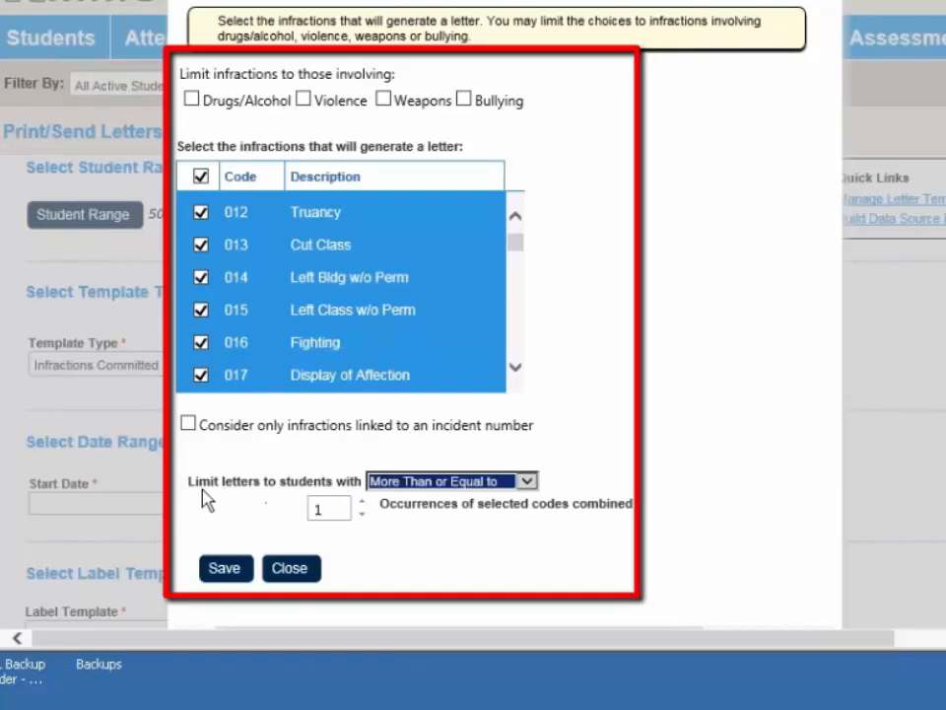
left_click(448, 483)
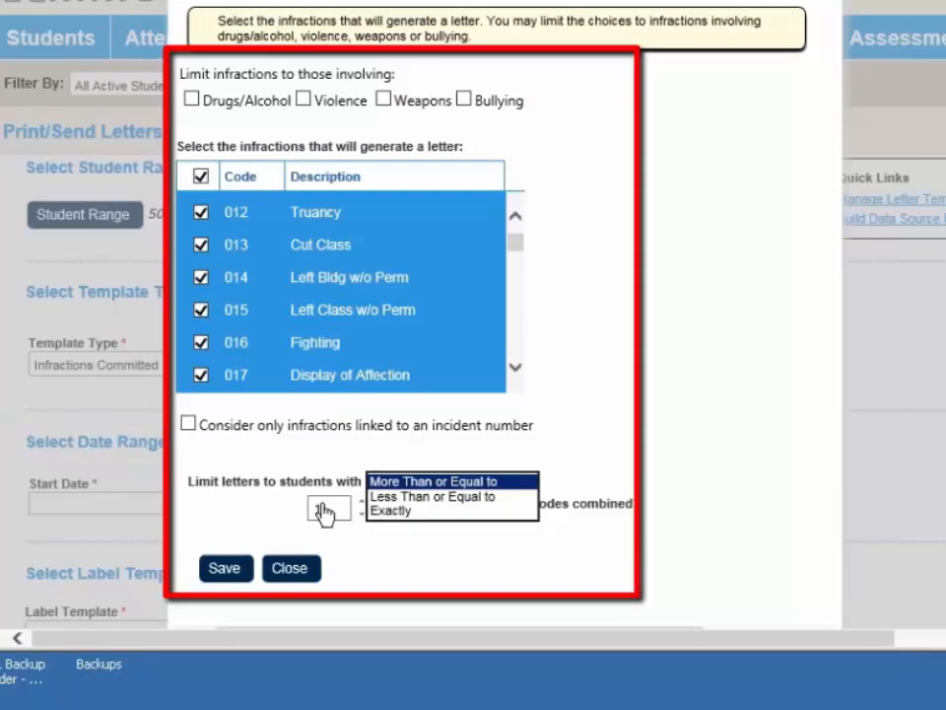
left_click(379, 482)
left_click(391, 531)
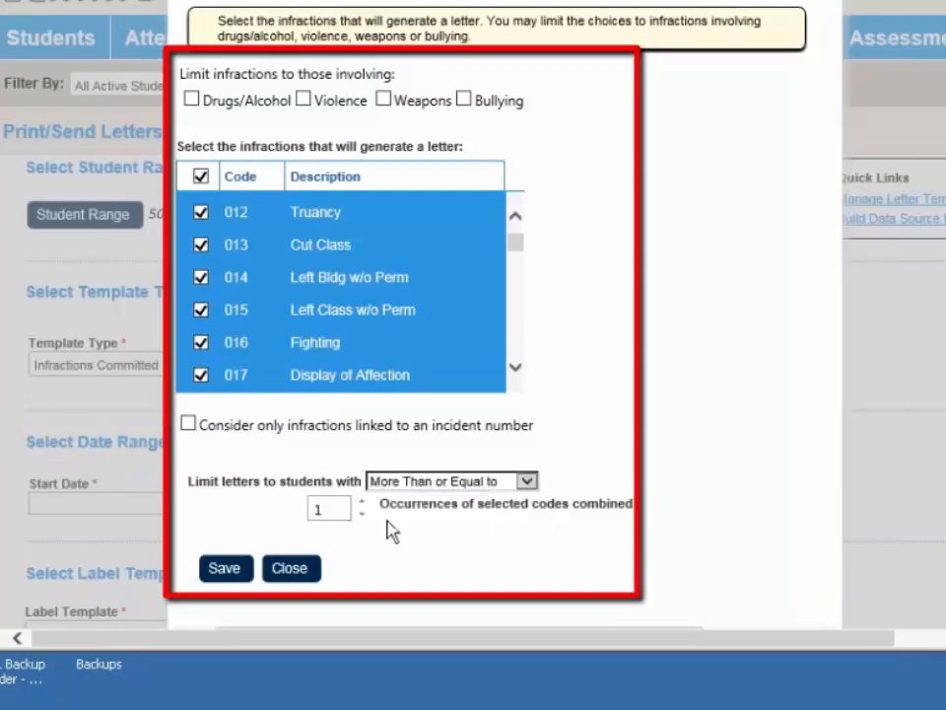
double_click(325, 509)
type("2")
left_click(232, 566)
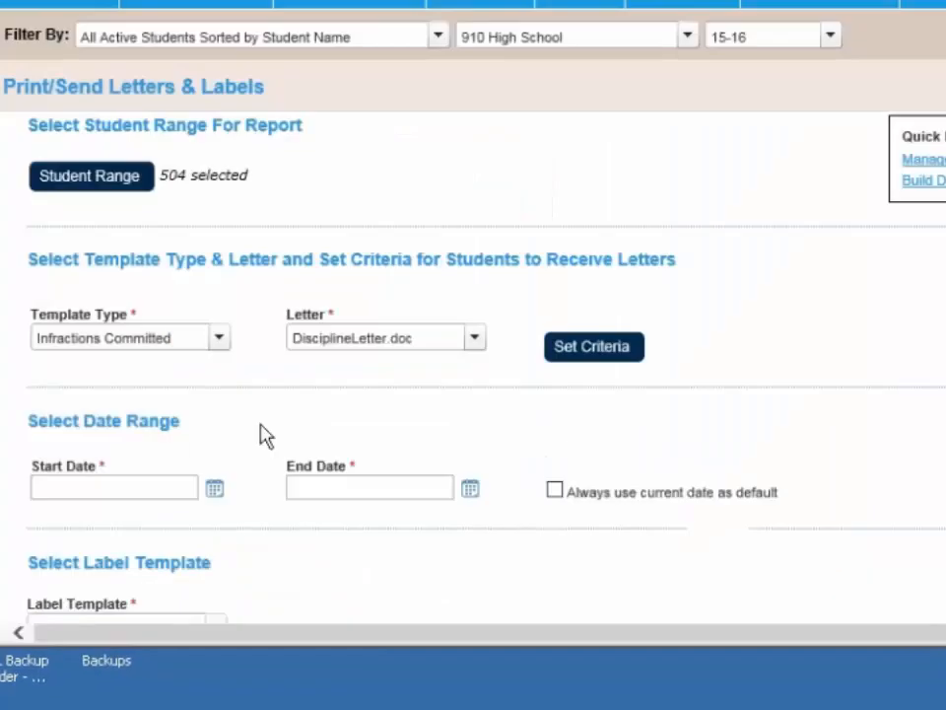
Step: Set the date range to start on 1/1/2015 and end on 1/22/2016
scroll(261, 434, "down", 1)
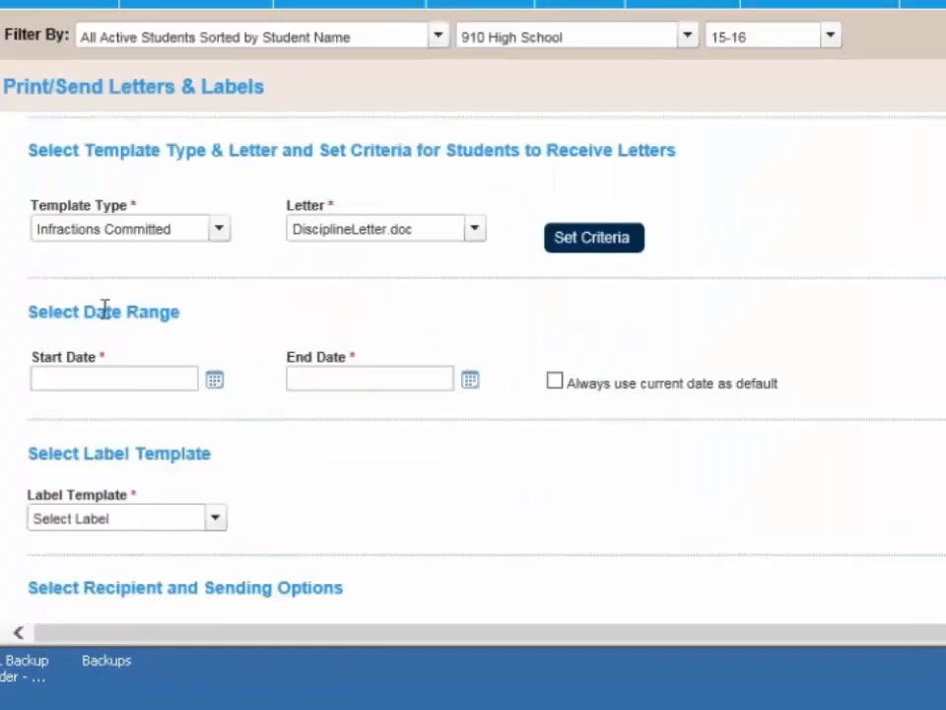
left_click(214, 380)
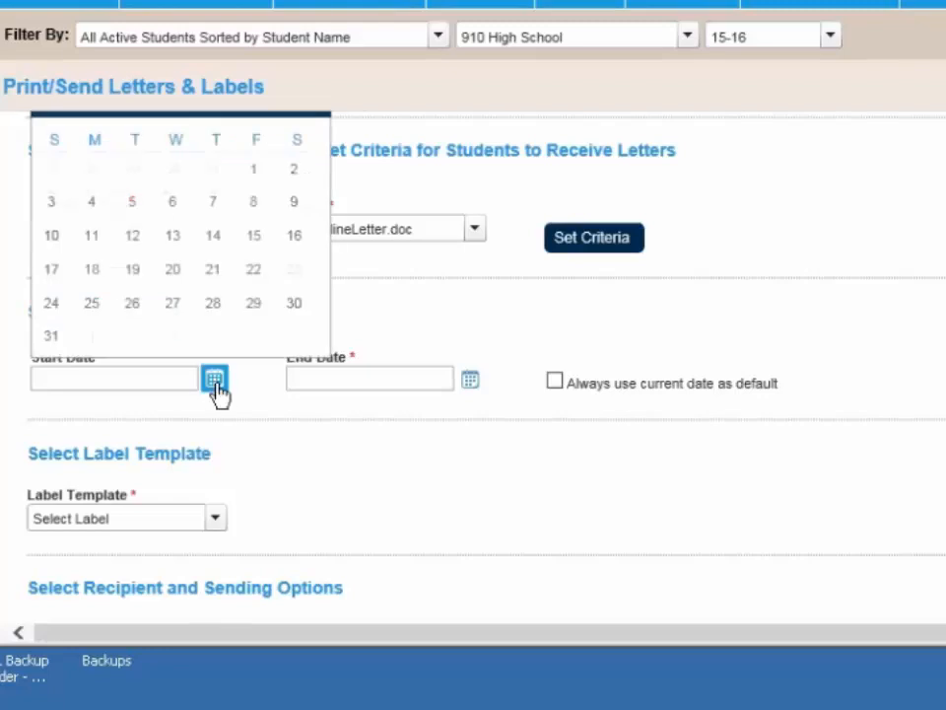
scroll(528, 416, "up", 1)
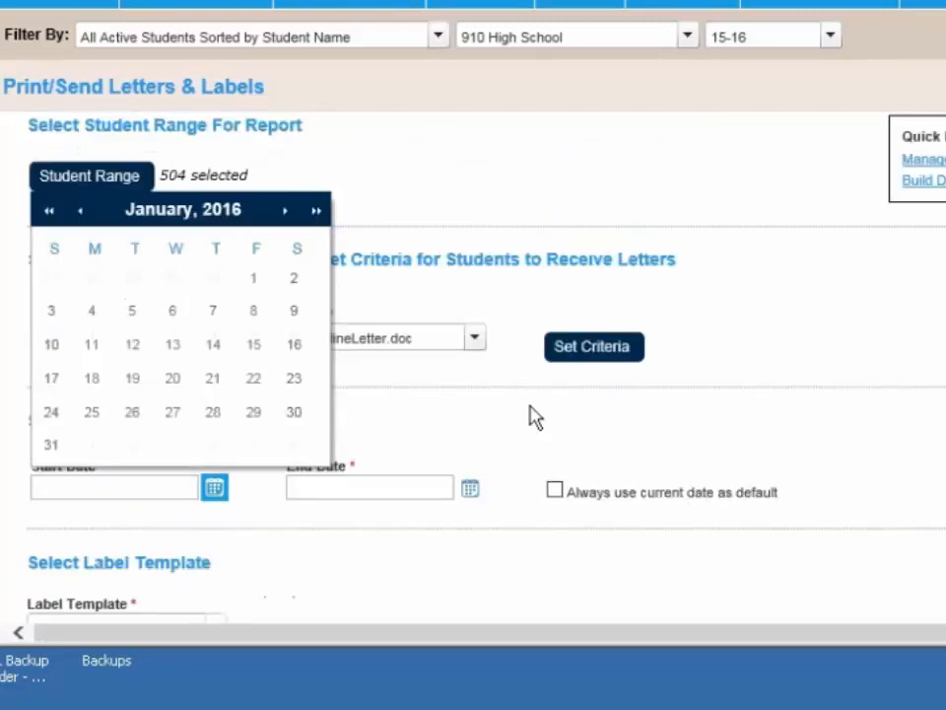
left_click(78, 209)
left_click(79, 209)
left_click(79, 209)
left_click(79, 209)
left_click(79, 209)
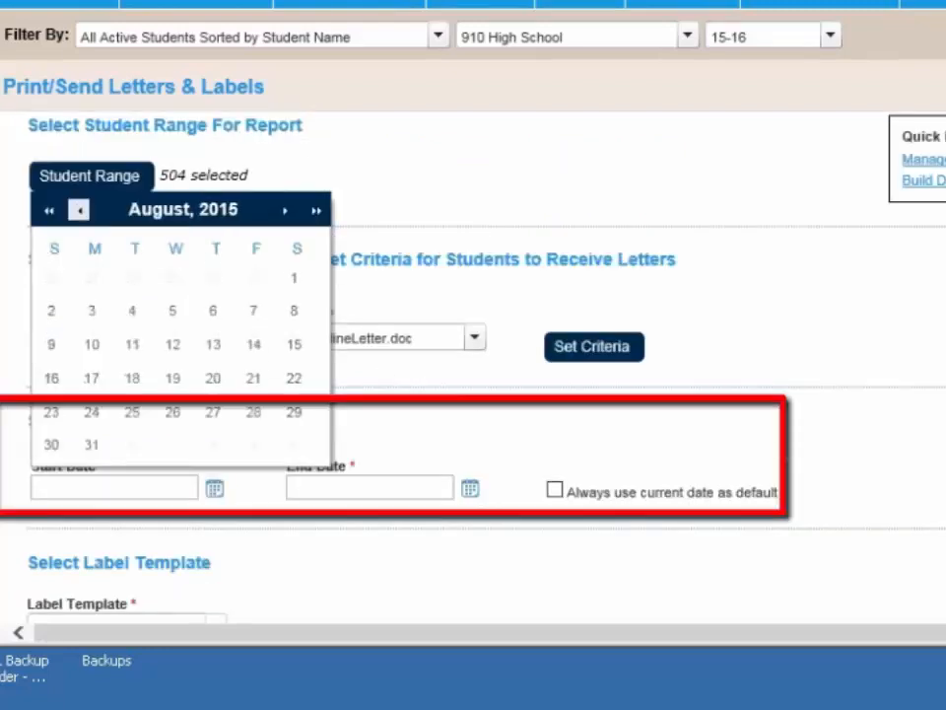
left_click(79, 209)
left_click(79, 209)
left_click(79, 209)
left_click(79, 209)
left_click(79, 209)
left_click(79, 209)
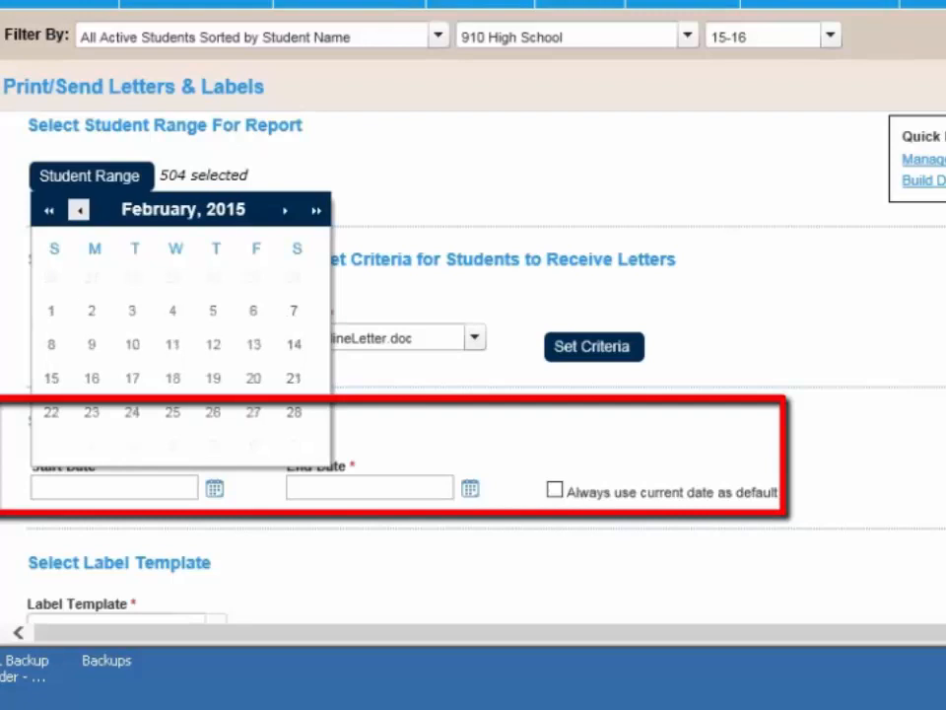
left_click(78, 209)
left_click(217, 279)
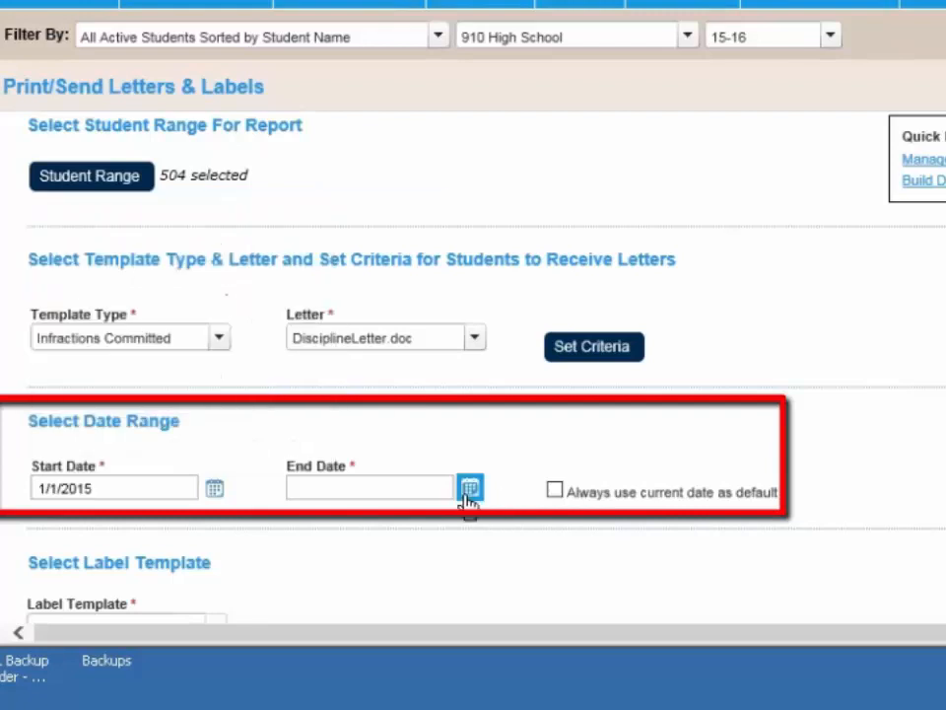
left_click(469, 489)
left_click(370, 390)
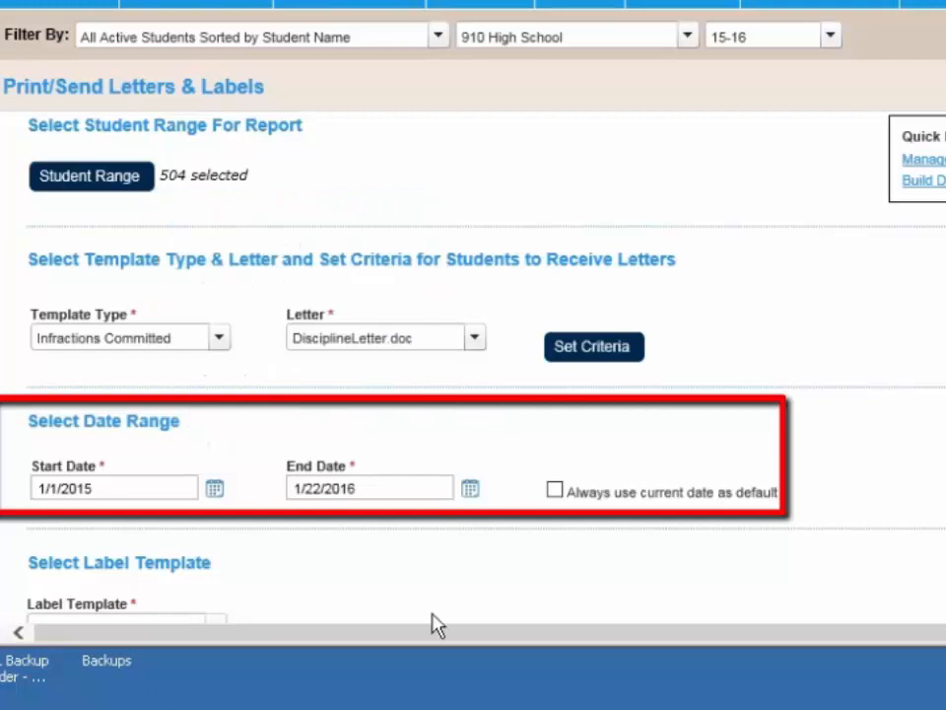
Step: Select Label Template.doc as the label template
scroll(404, 562, "down", 2)
scroll(286, 531, "down", 2)
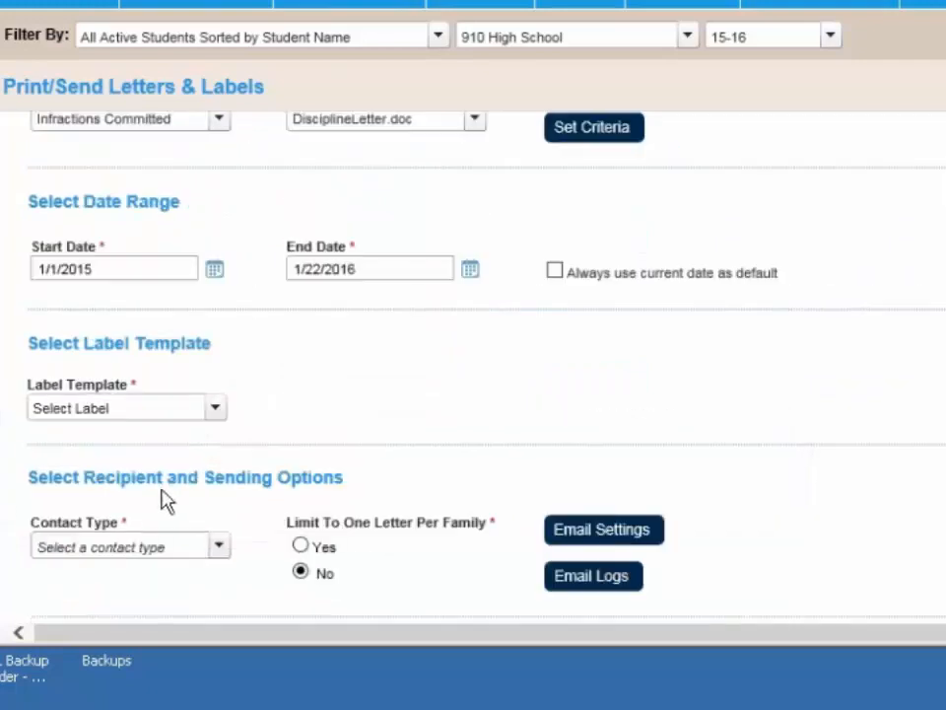
left_click(106, 405)
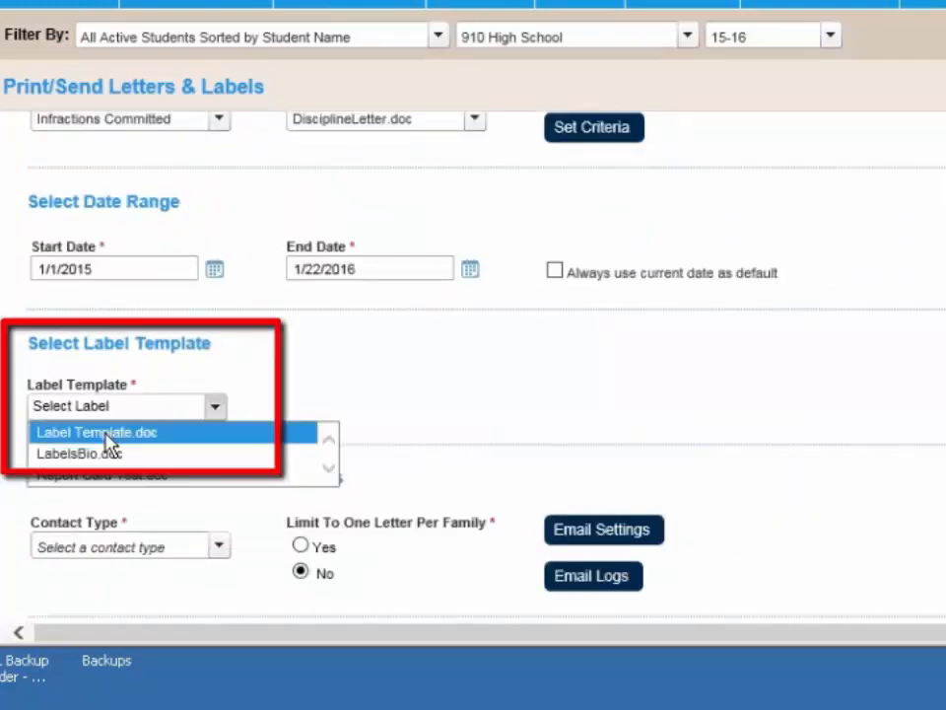
left_click(98, 434)
Step: Set the recipient contact type to Parent/Guardian, and view the email settings without changing them
scroll(433, 419, "down", 2)
scroll(418, 434, "down", 2)
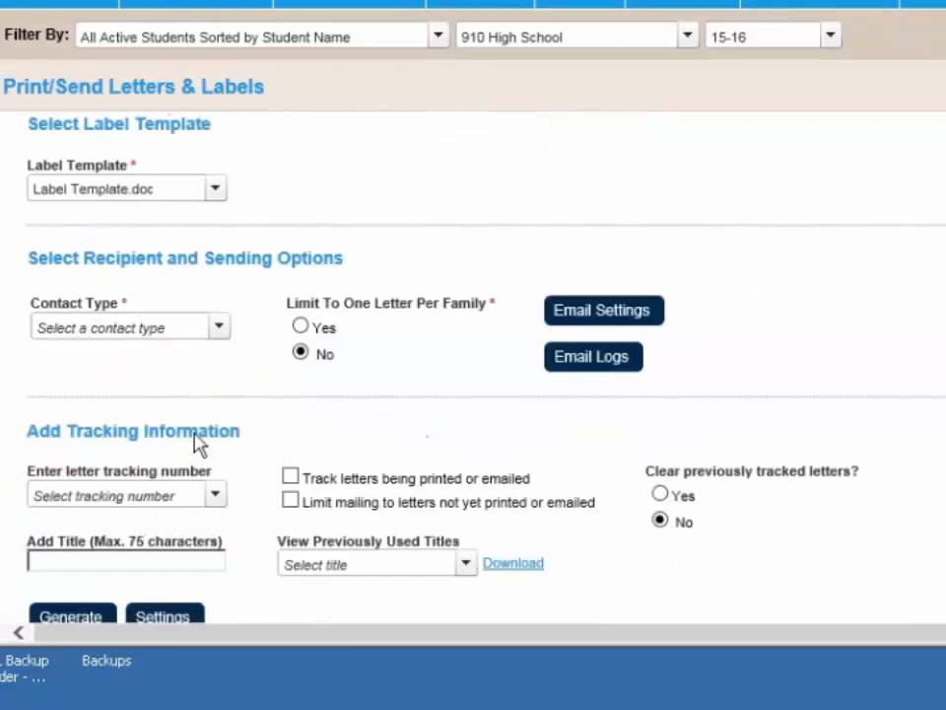
left_click(219, 329)
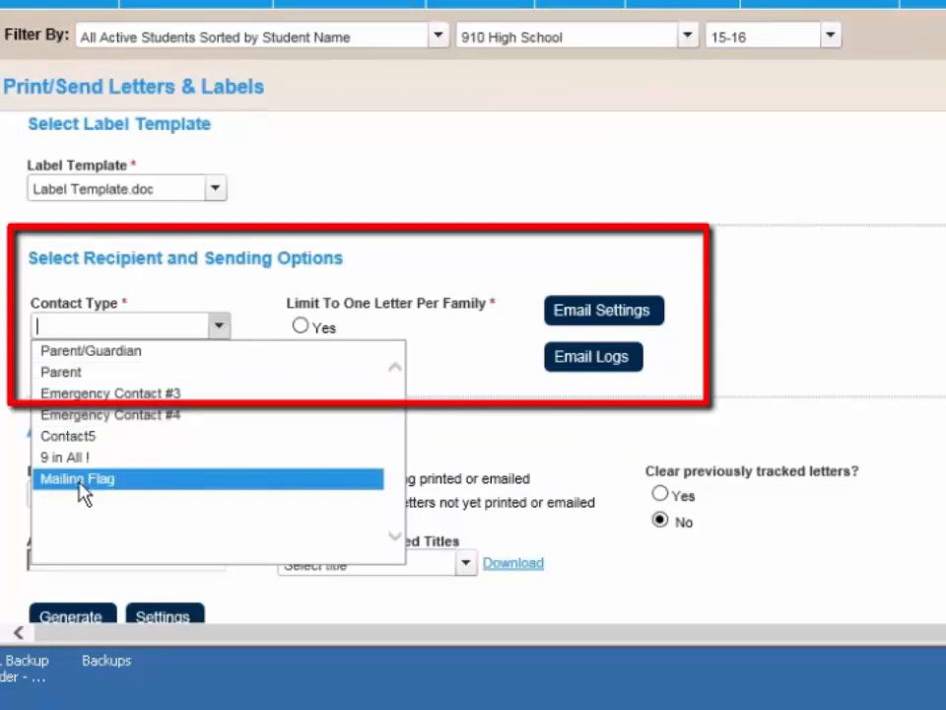
left_click(109, 353)
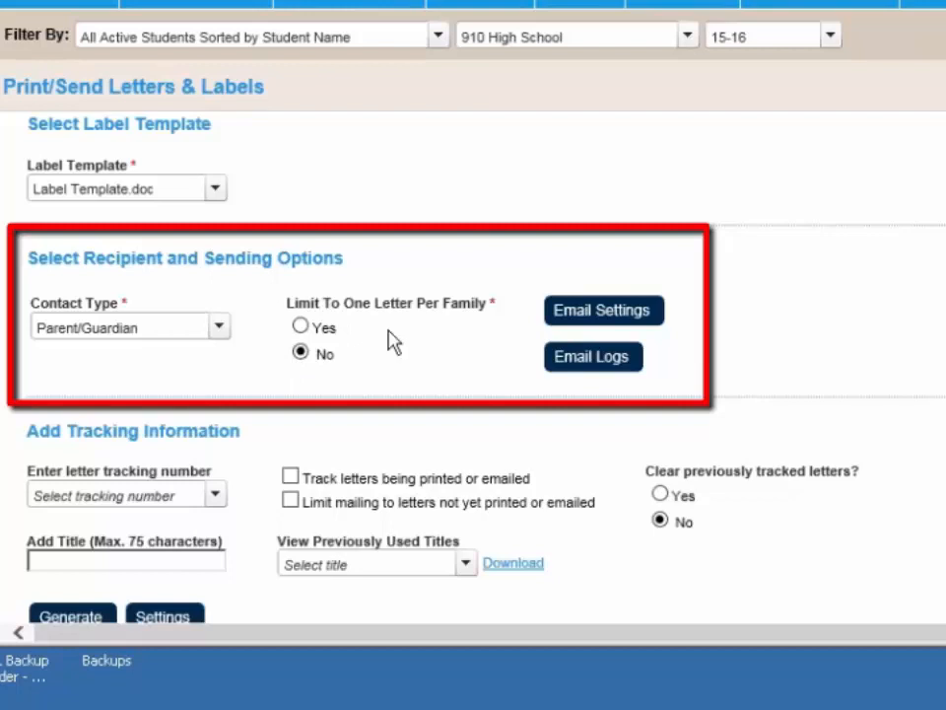
left_click(631, 310)
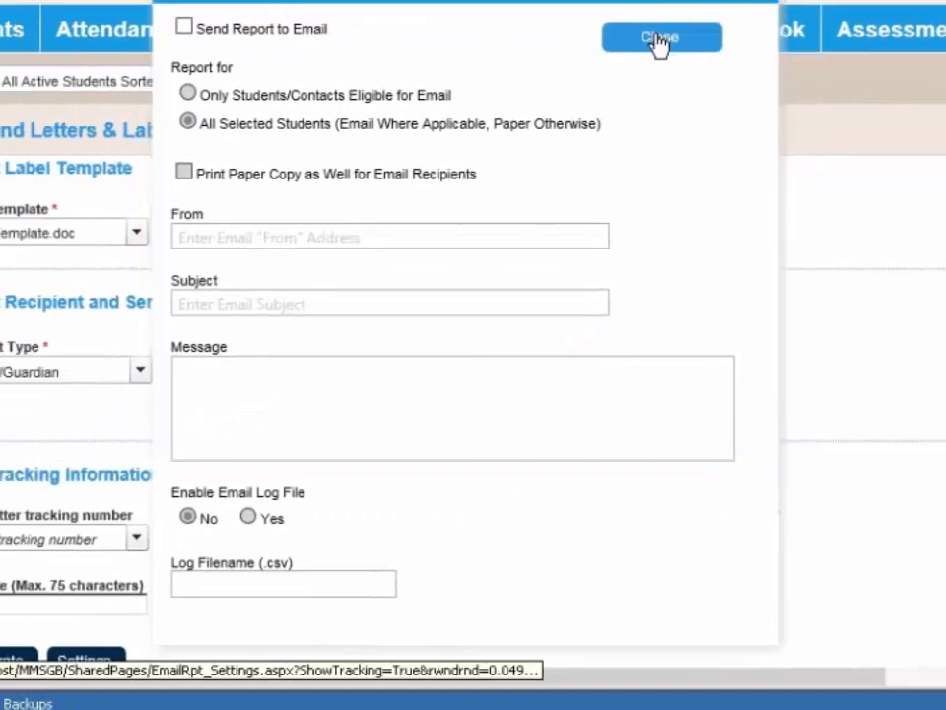
left_click(591, 72)
Step: Add tracking information with letter tracking number 1 and the title Discipline, and enable tracking of printed or emailed letters
scroll(690, 424, "down", 1)
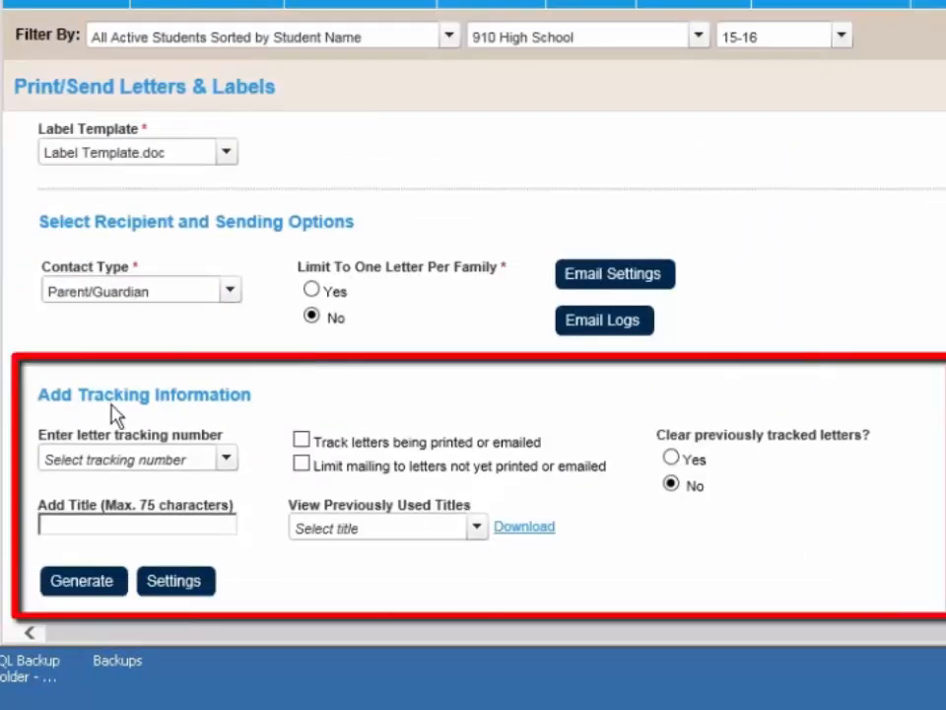
left_click(108, 462)
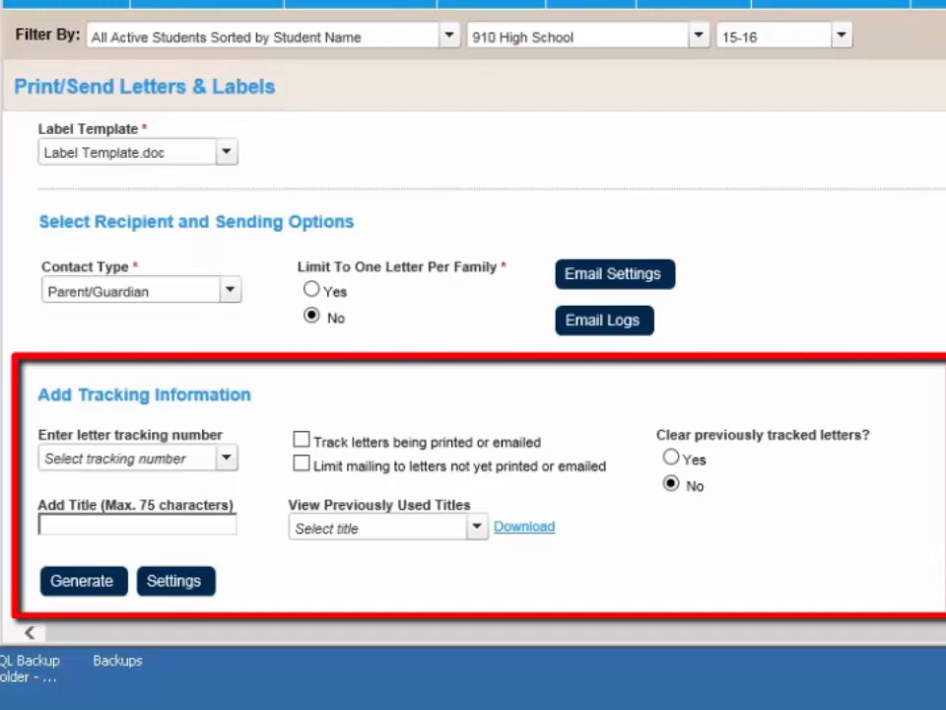
left_click(109, 457)
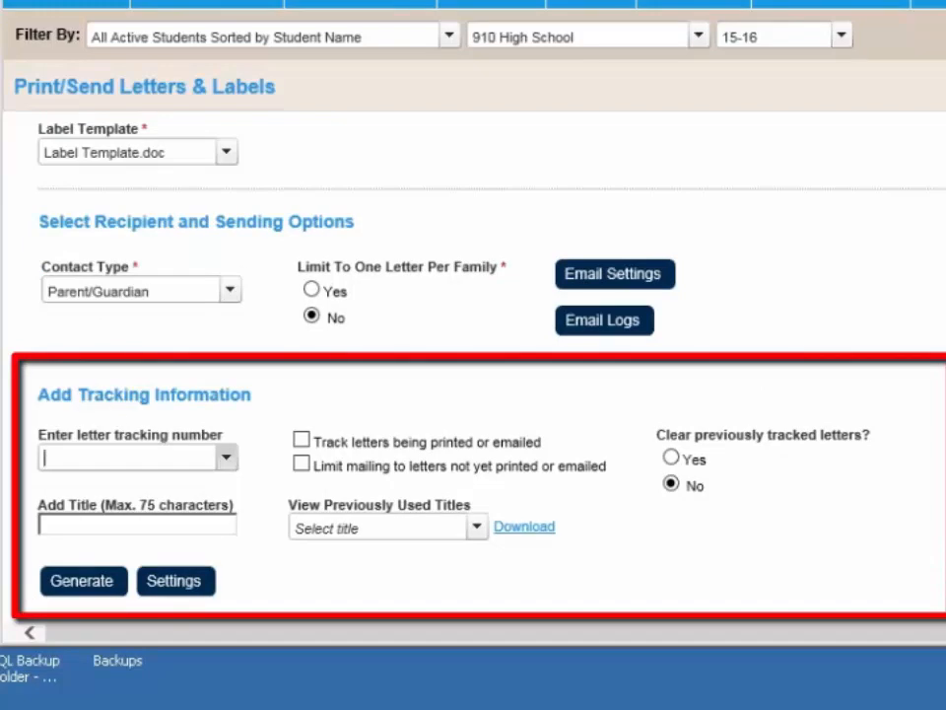
type("1")
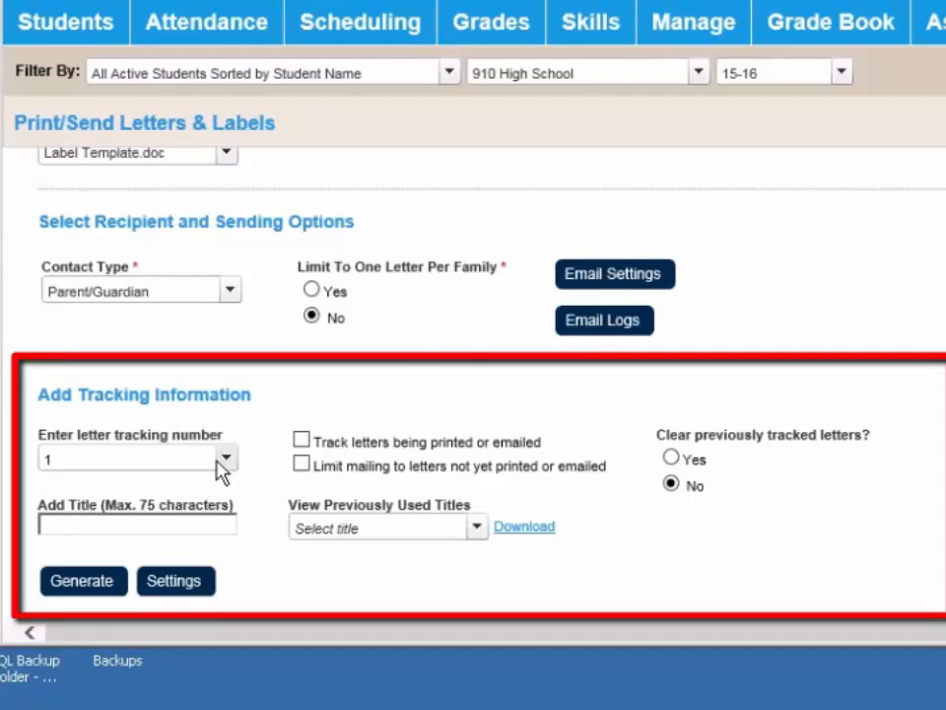
left_click(194, 536)
type("D")
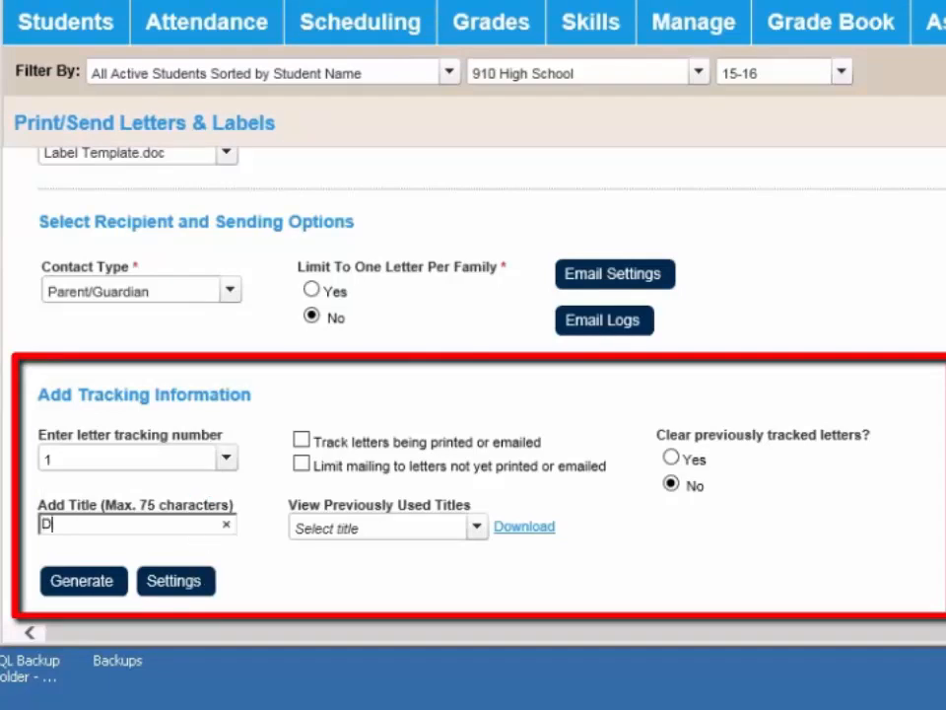
type("iscipline")
left_click(302, 441)
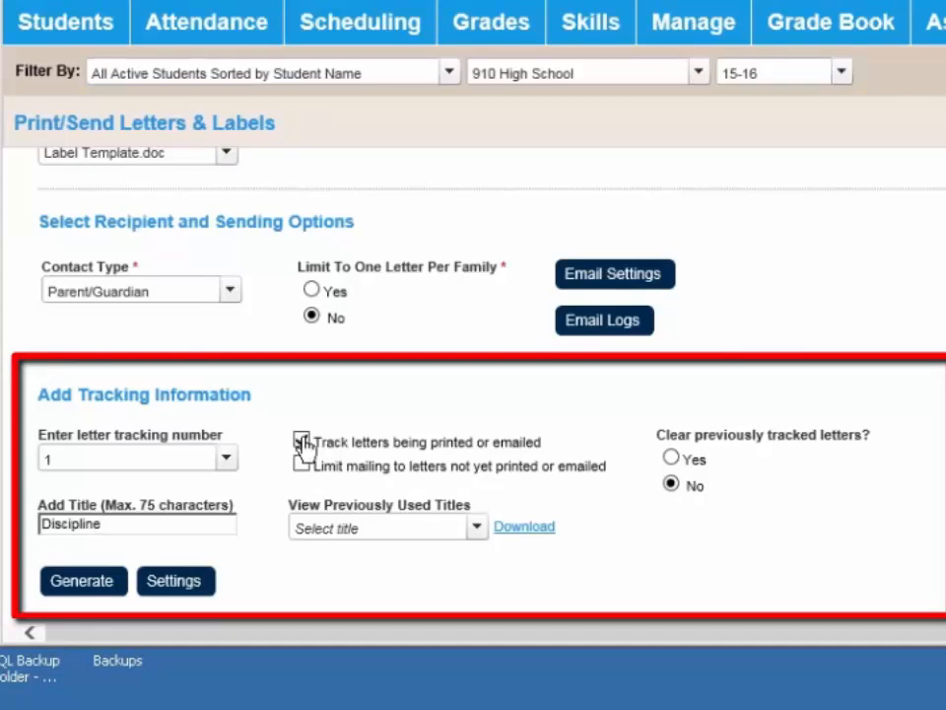
Step: Generate the mail merge output and review the discipline letter in the PDF preview
left_click(79, 584)
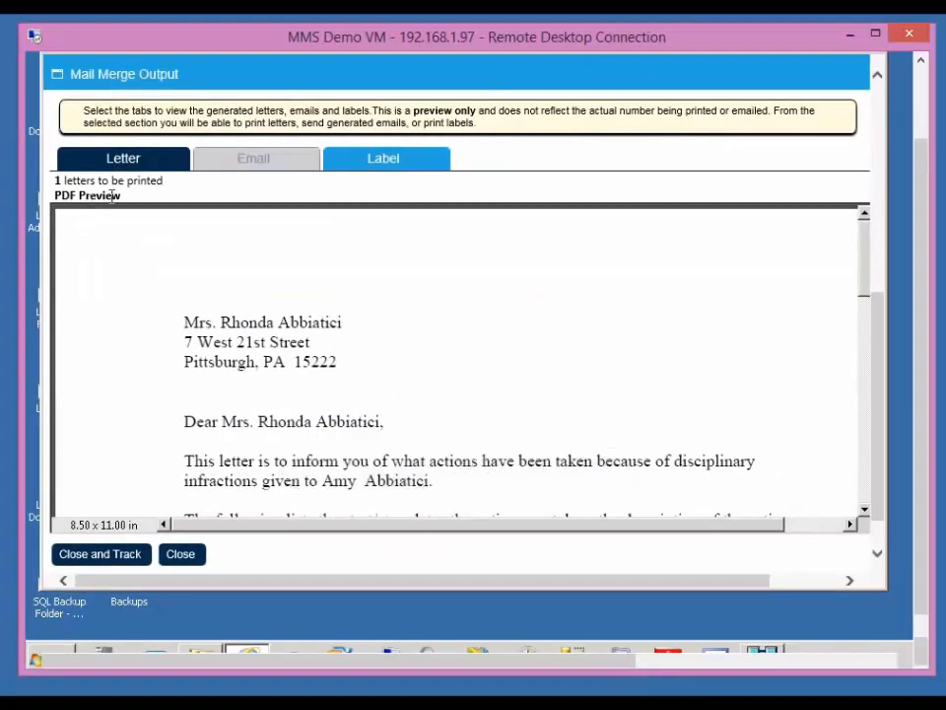
mouse_move(423, 499)
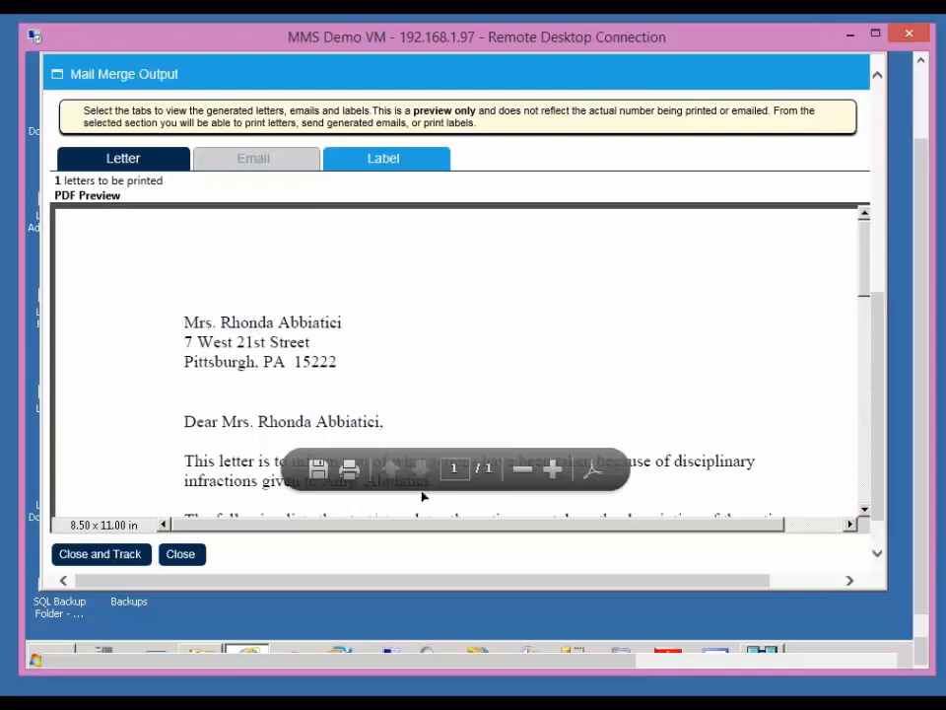
scroll(424, 268, "down", 2)
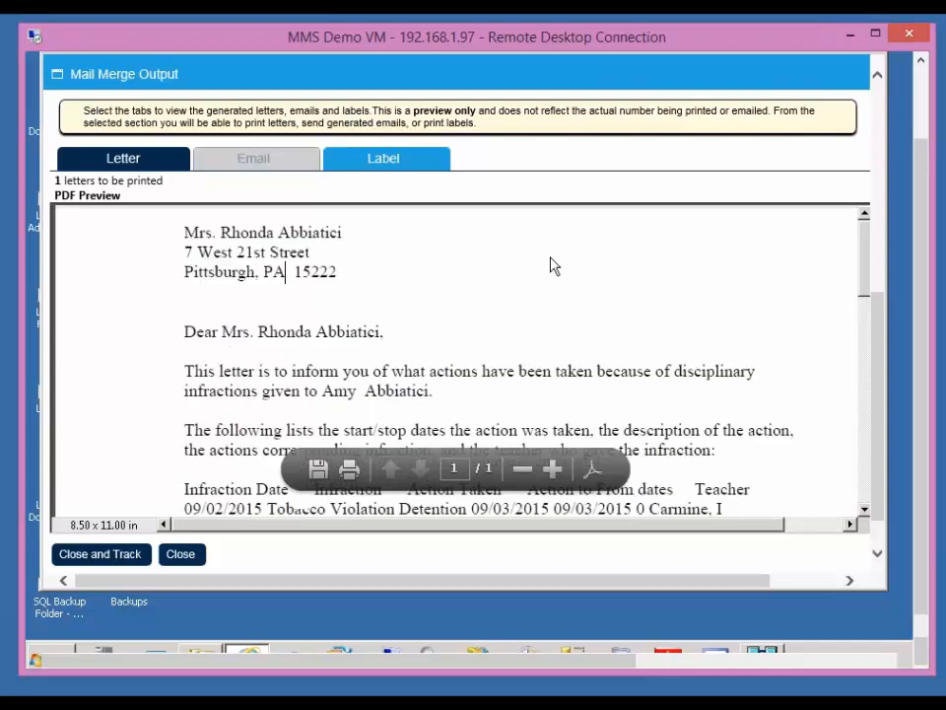
scroll(552, 271, "down", 1)
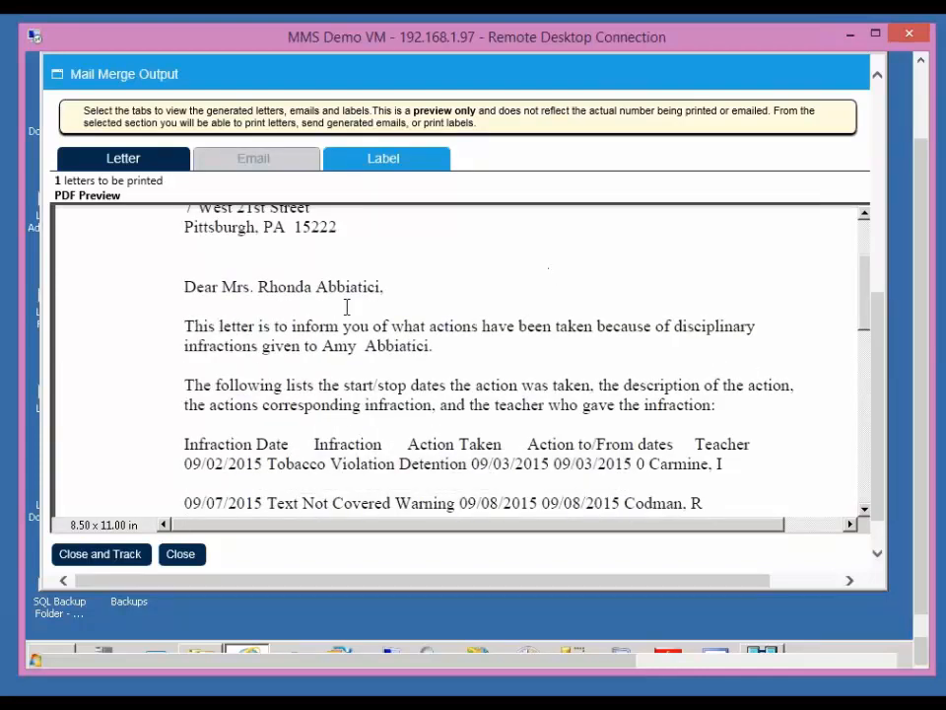
Step: Examine the parent's name and address, salutation, and infraction rows with actions, dates and teachers in the generated letter preview
left_click_drag(383, 288, 258, 288)
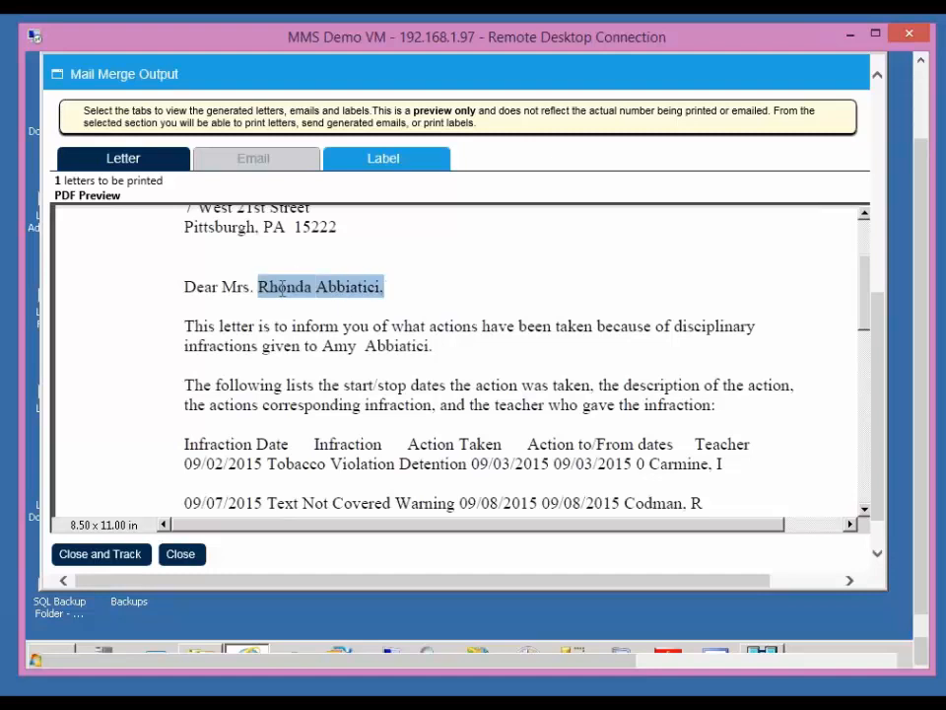
scroll(258, 288, "up", 1)
left_click(241, 270)
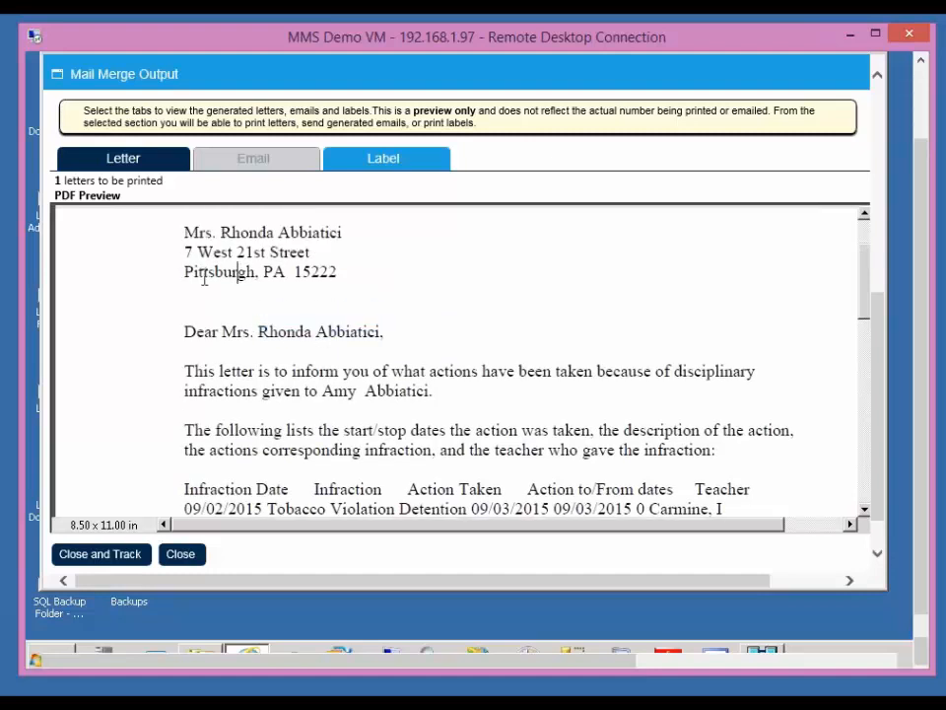
left_click_drag(204, 272, 284, 279)
triple_click(284, 276)
left_click(545, 368)
scroll(443, 380, "down", 2)
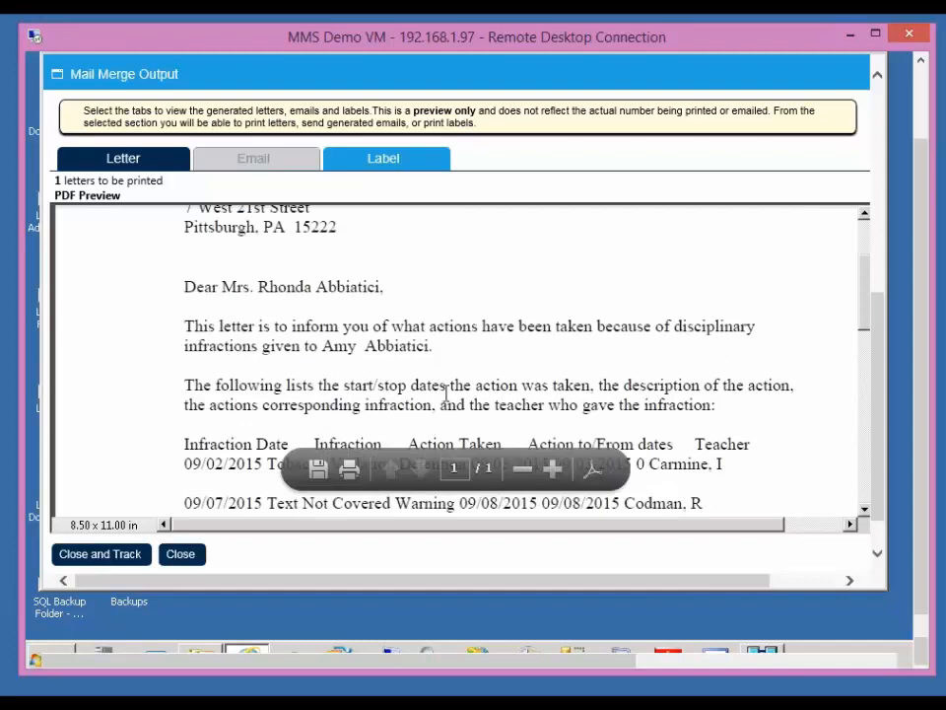
scroll(384, 301, "down", 1)
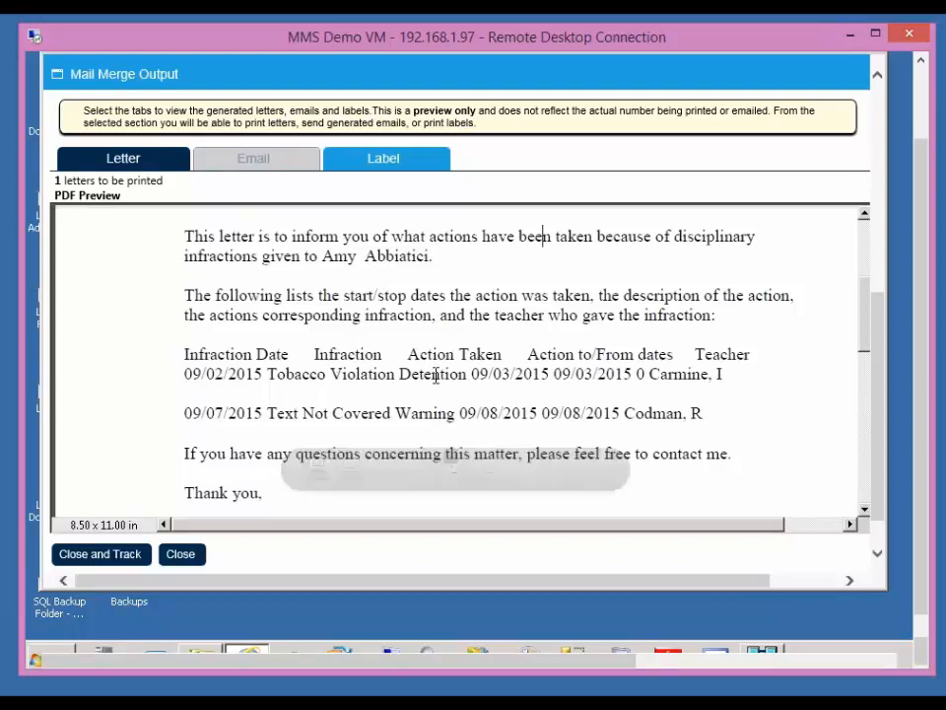
left_click(433, 413)
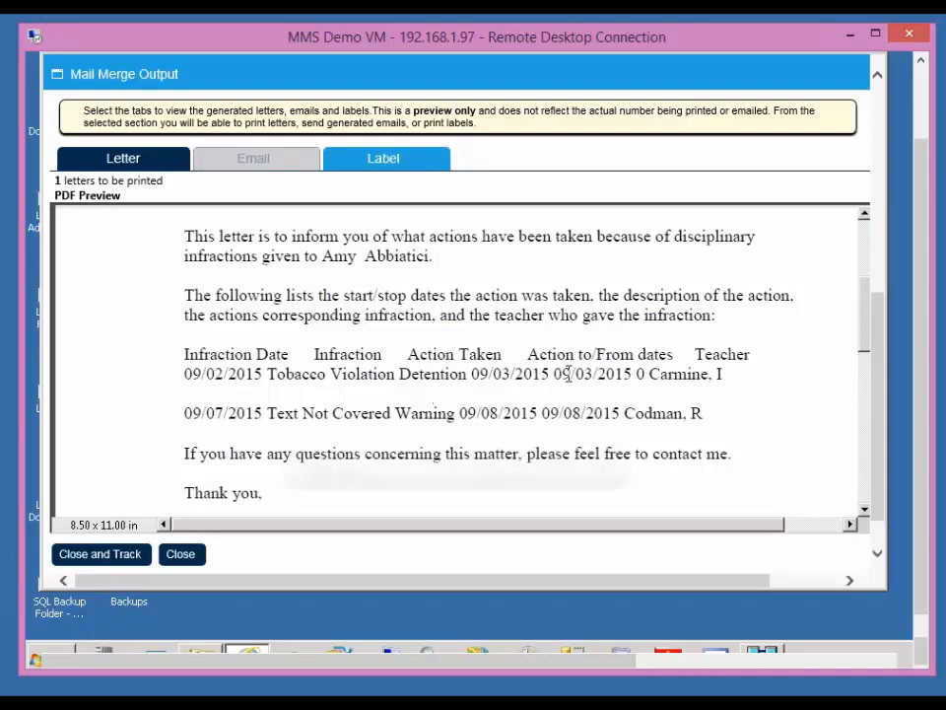
left_click(367, 343)
scroll(370, 341, "down", 1)
scroll(370, 341, "up", 1)
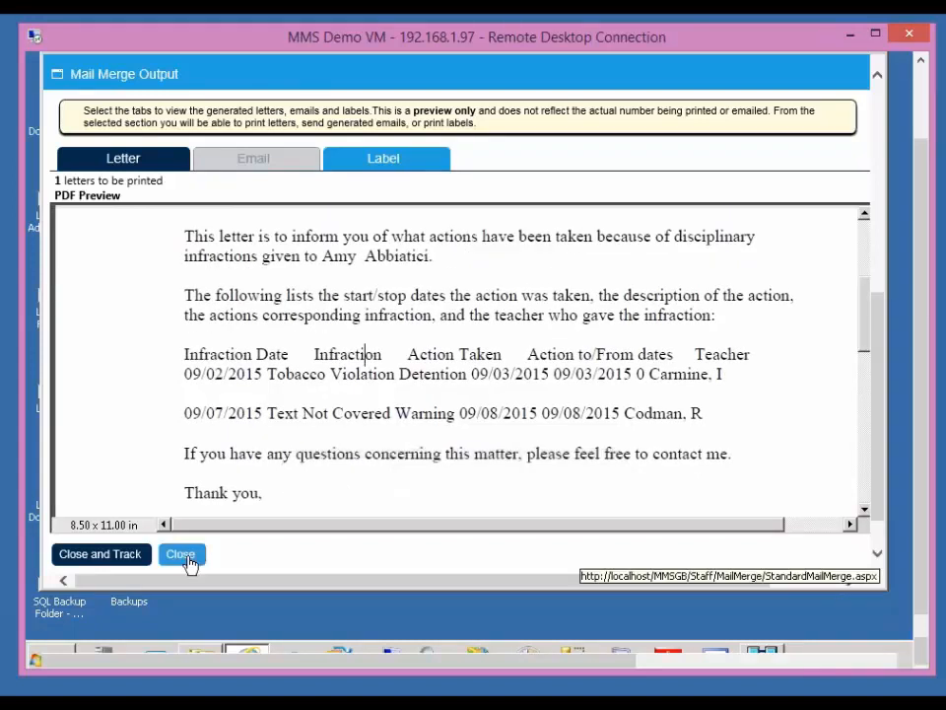
Step: Enlarge the Mail Merge Output window and close the output with the letter tracked
left_click_drag(531, 525, 579, 529)
scroll(729, 424, "up", 5)
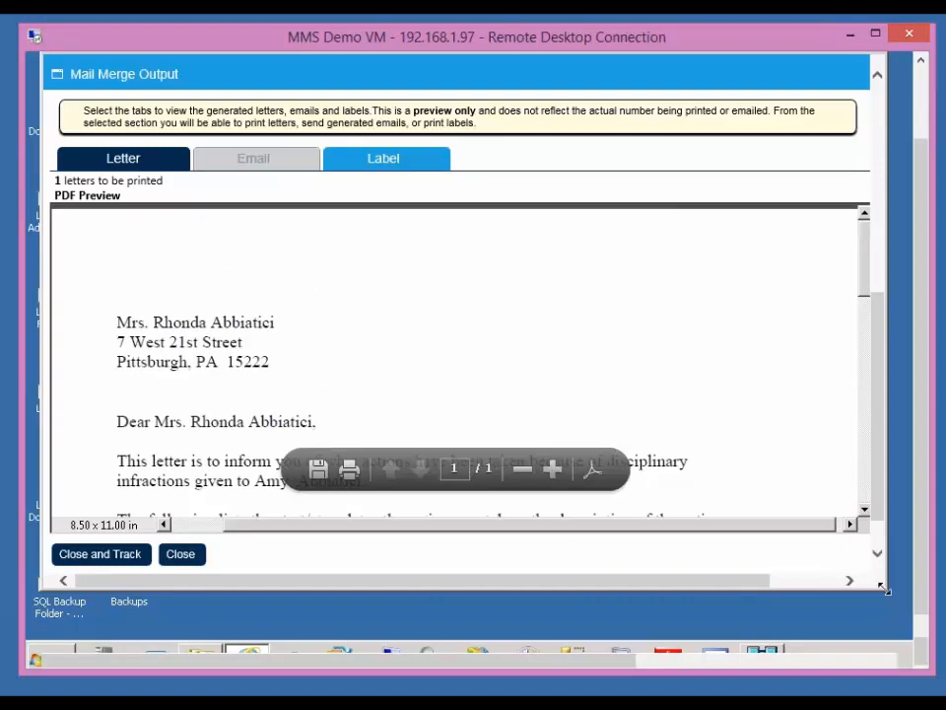
left_click_drag(886, 591, 904, 638)
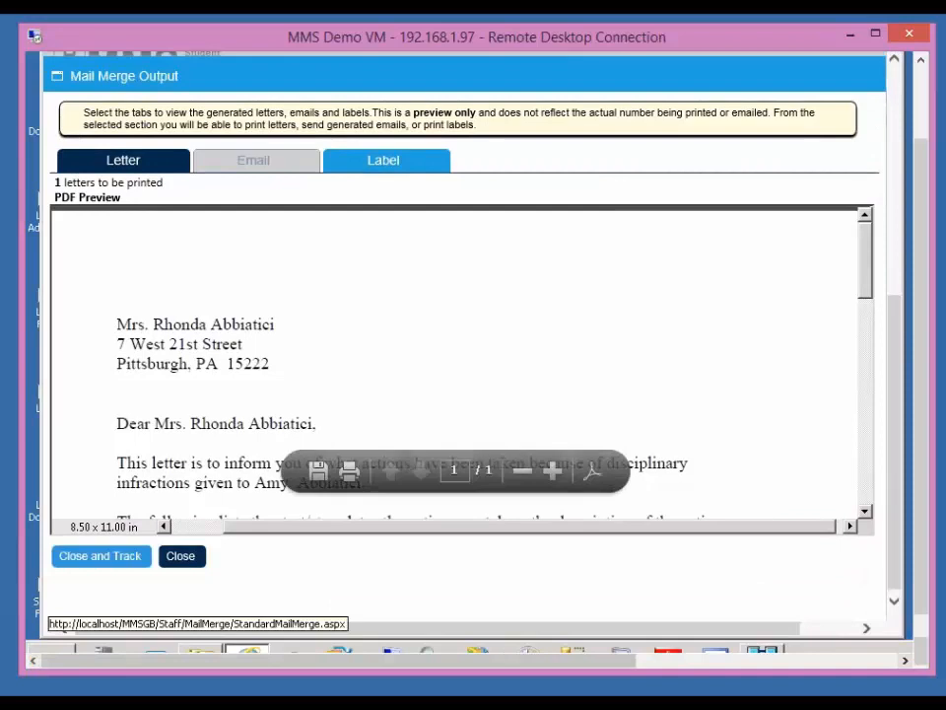
left_click(131, 558)
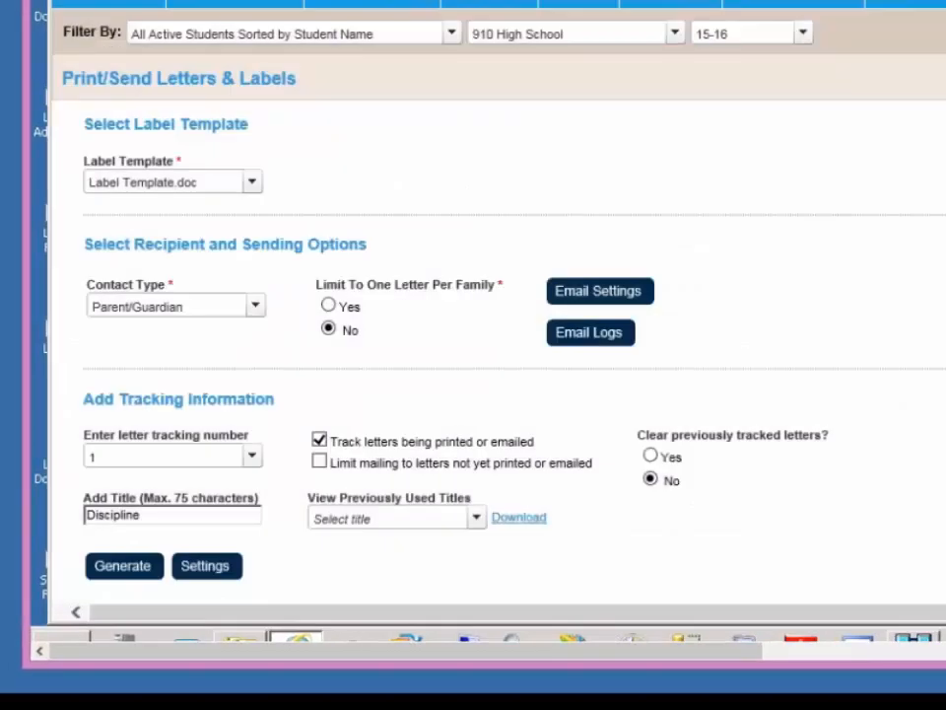